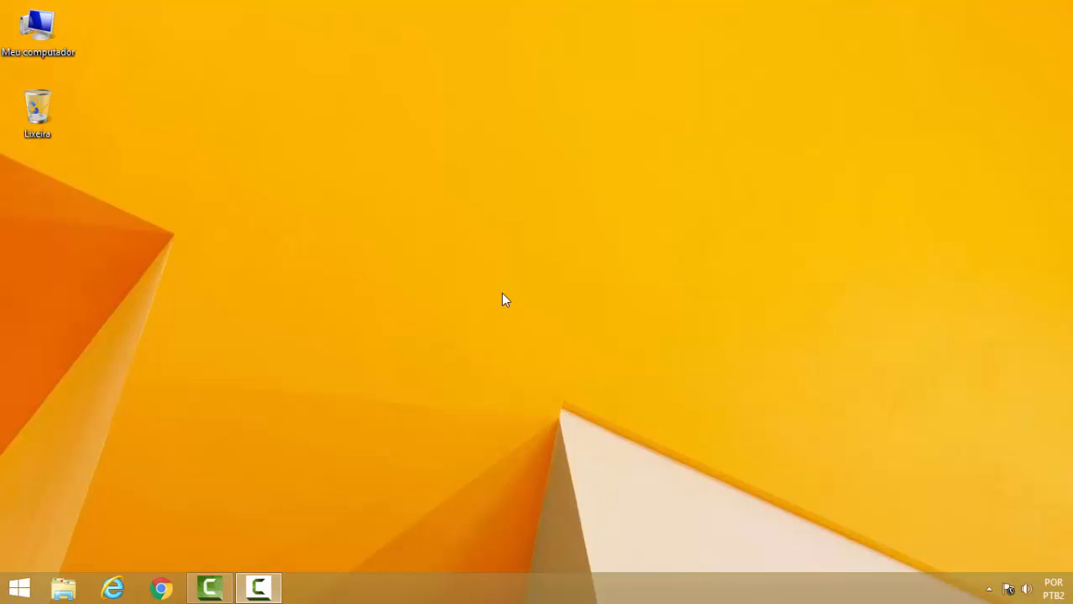
# Open Word 2013 from the Start screen's full list of apps.
pyautogui.click(18, 587)
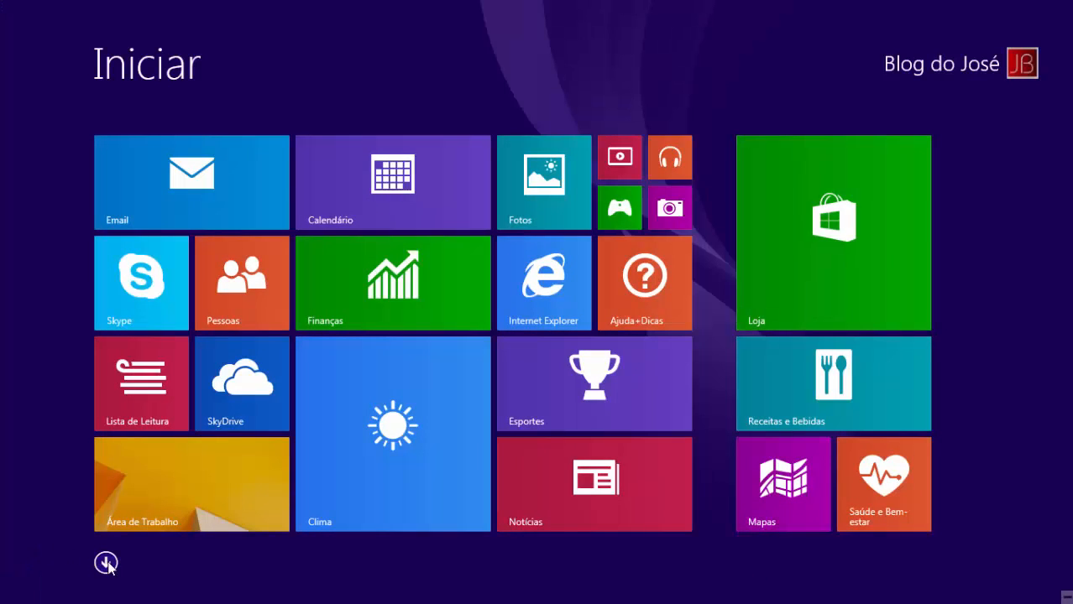
pyautogui.click(106, 565)
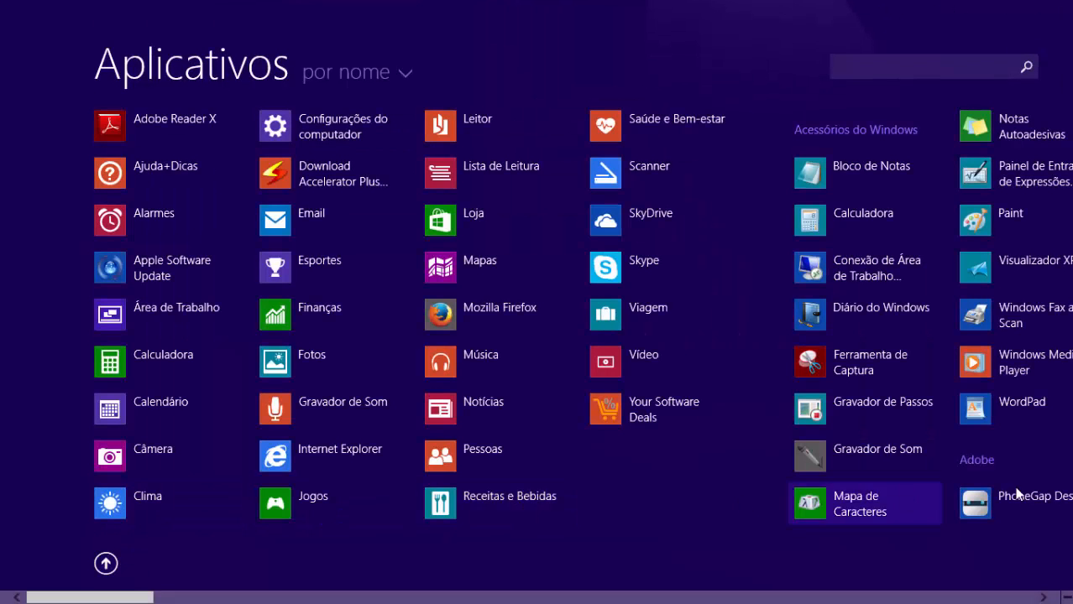
pyautogui.scroll(-10, 1066, 491)
pyautogui.scroll(-8, 1066, 496)
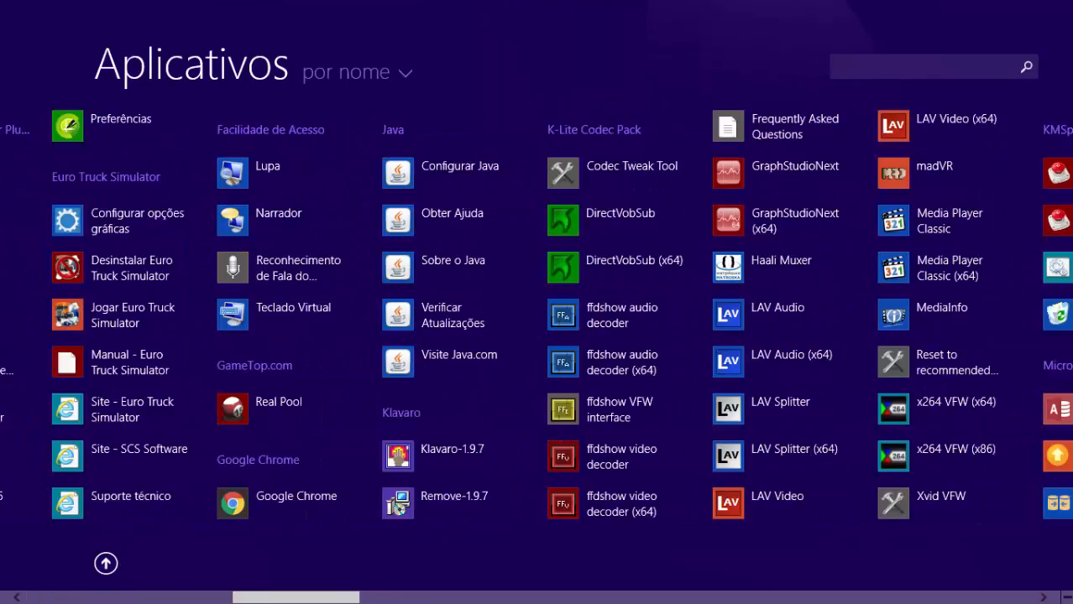
pyautogui.scroll(-1, 998, 493)
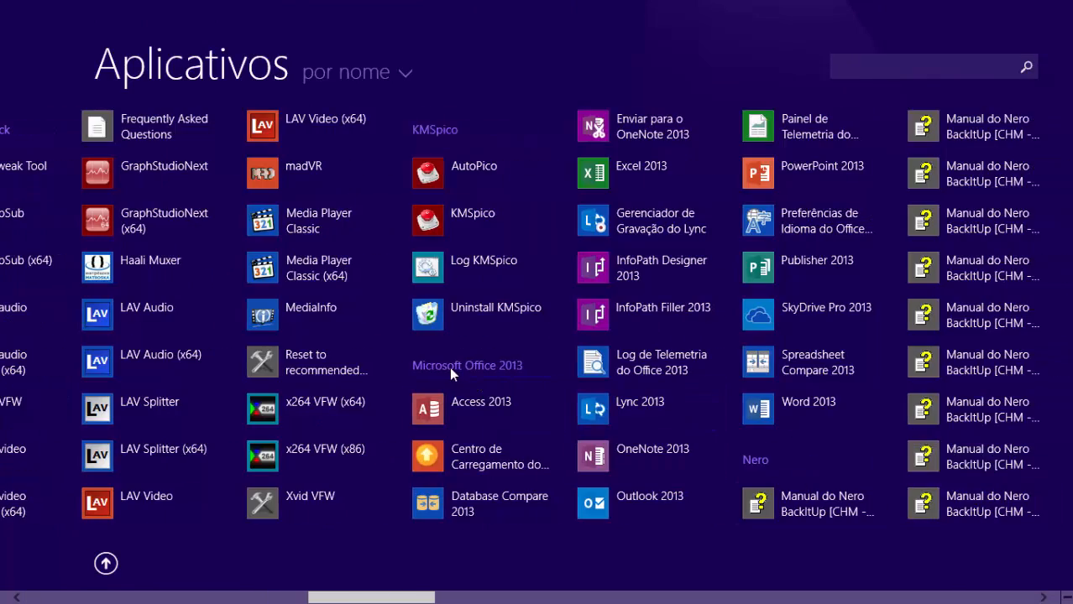
pyautogui.click(795, 411)
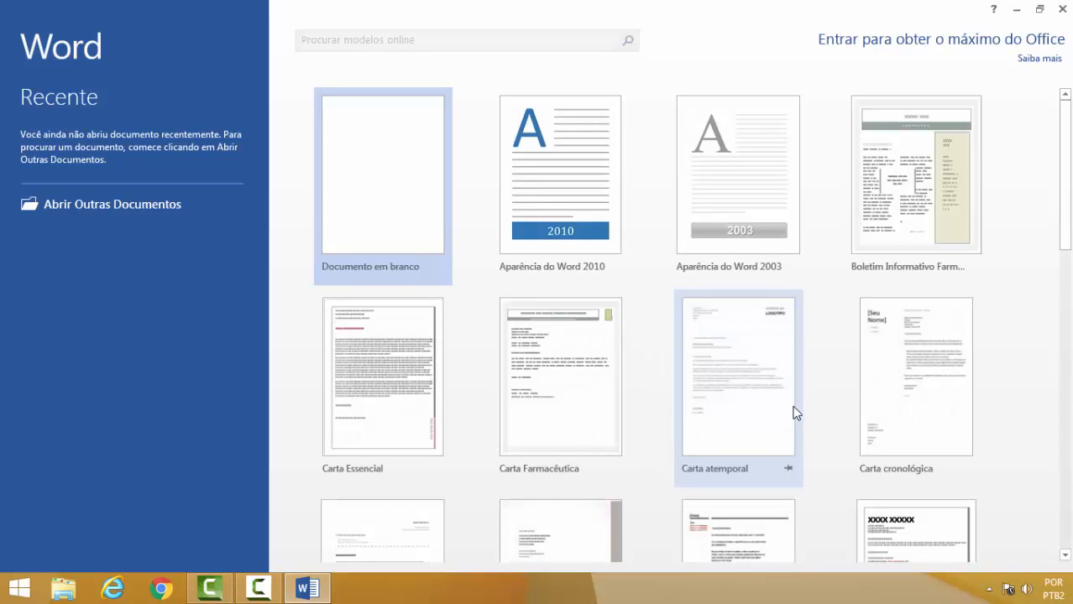
# Create a blank document and type the sentence "Como digitar textos no word 2013.".
pyautogui.click(382, 180)
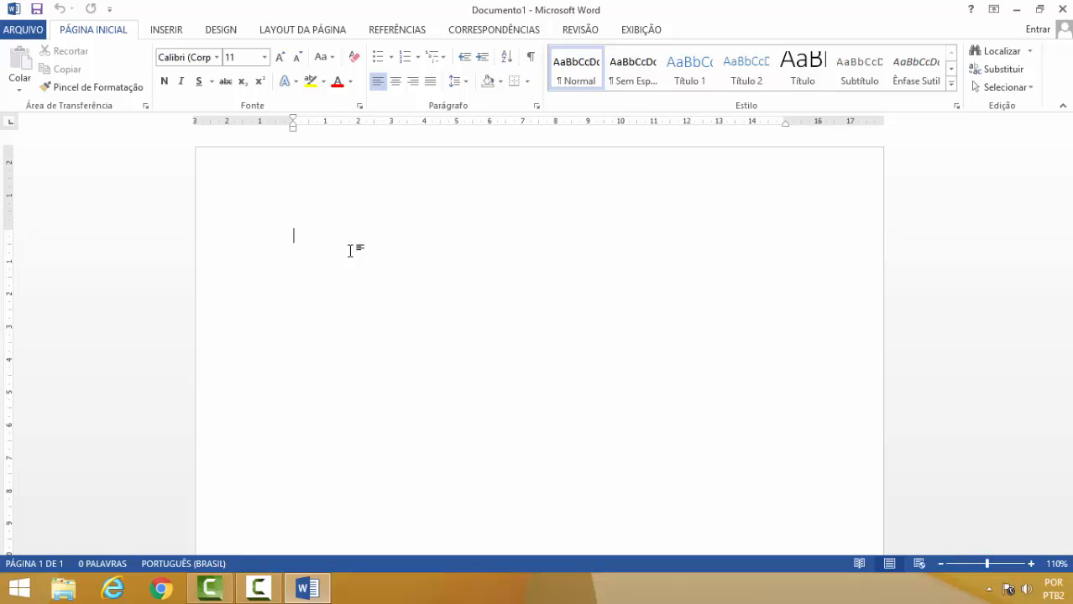
pyautogui.write('co')
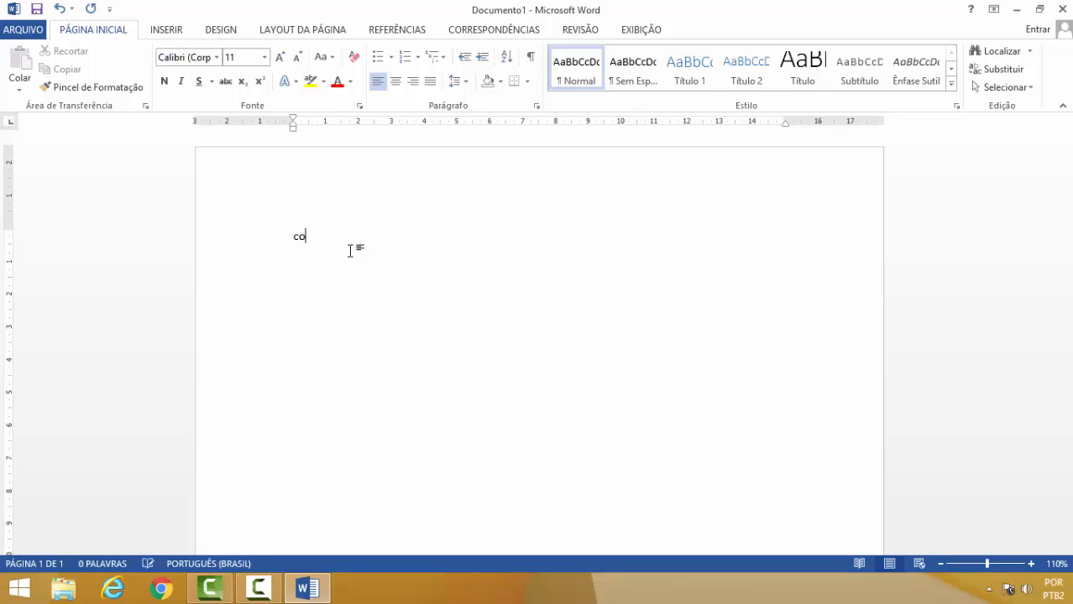
pyautogui.write('mo ')
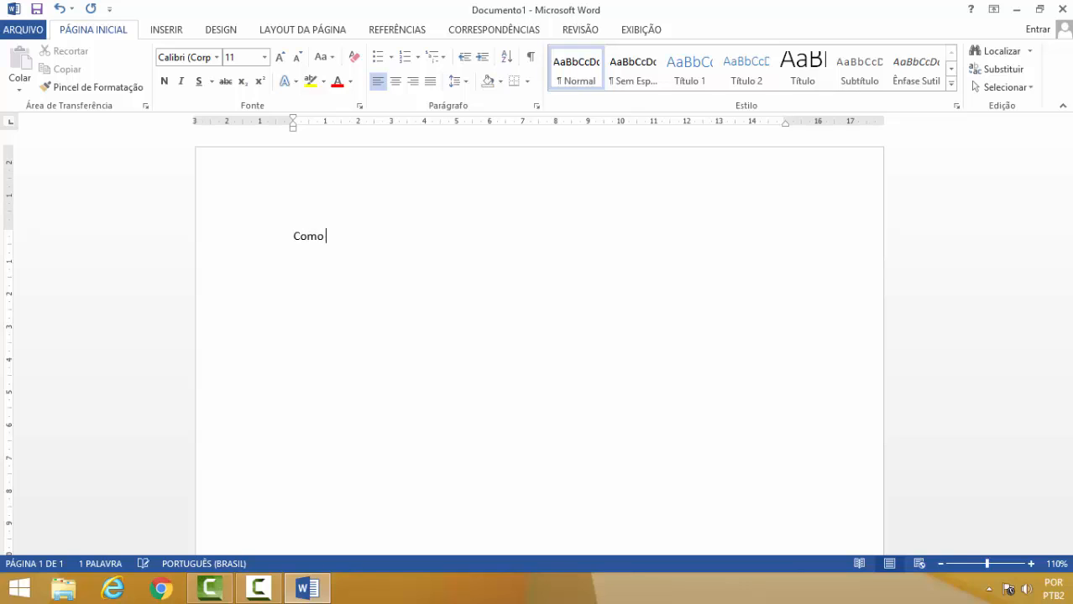
pyautogui.write('digitar c')
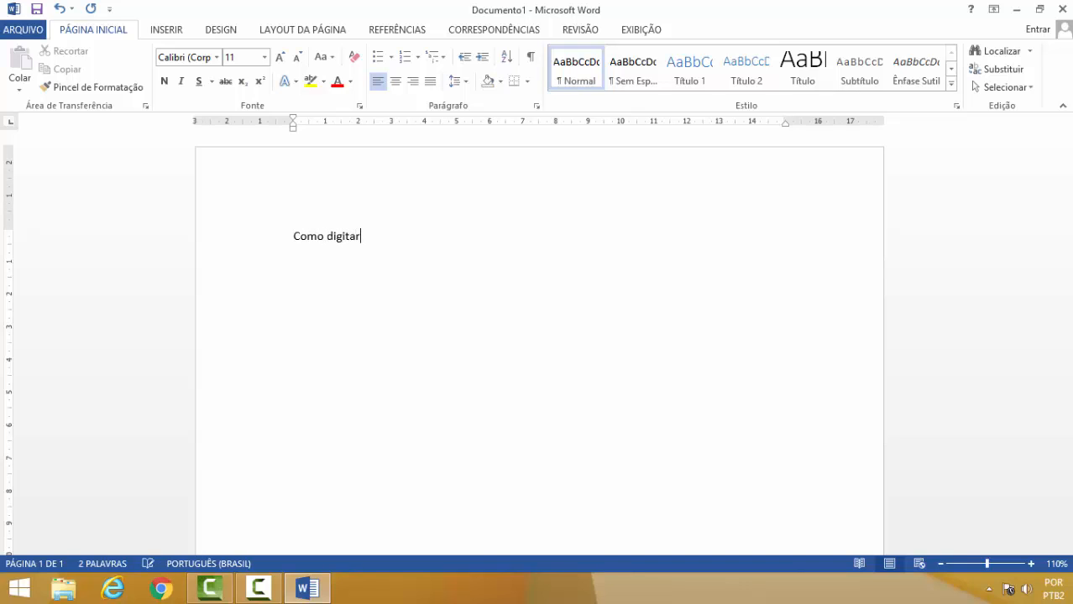
pyautogui.press('BackSpace')
pyautogui.write('textos')
pyautogui.write(' c')
pyautogui.press('BackSpace')
pyautogui.write('no ow')
pyautogui.press('BackSpace')
pyautogui.press('BackSpace')
pyautogui.write('word 2013.')
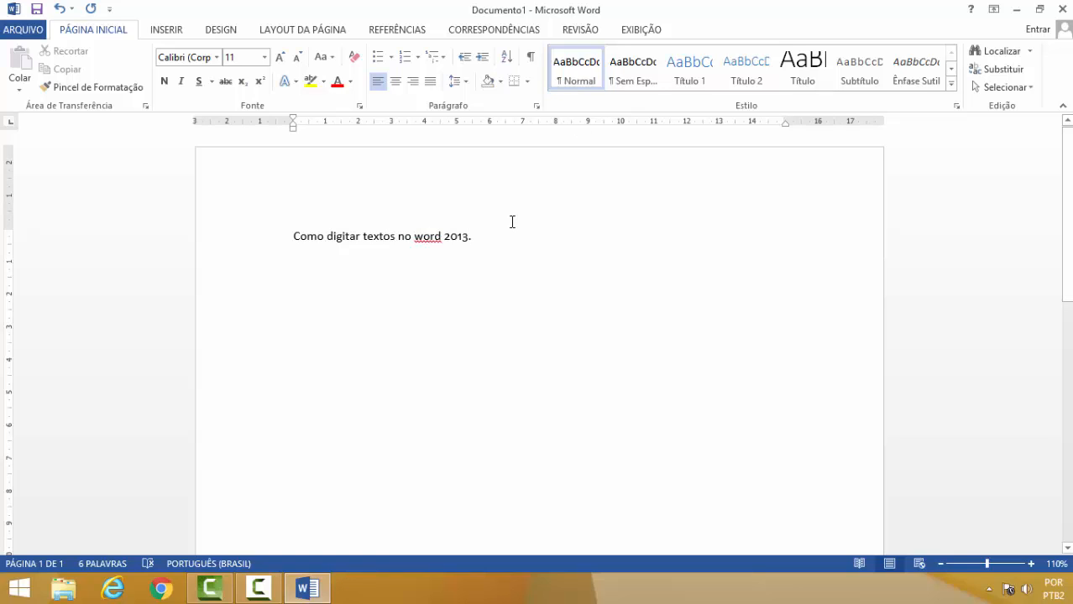
# Close the document without saving the changes.
pyautogui.click(1064, 16)
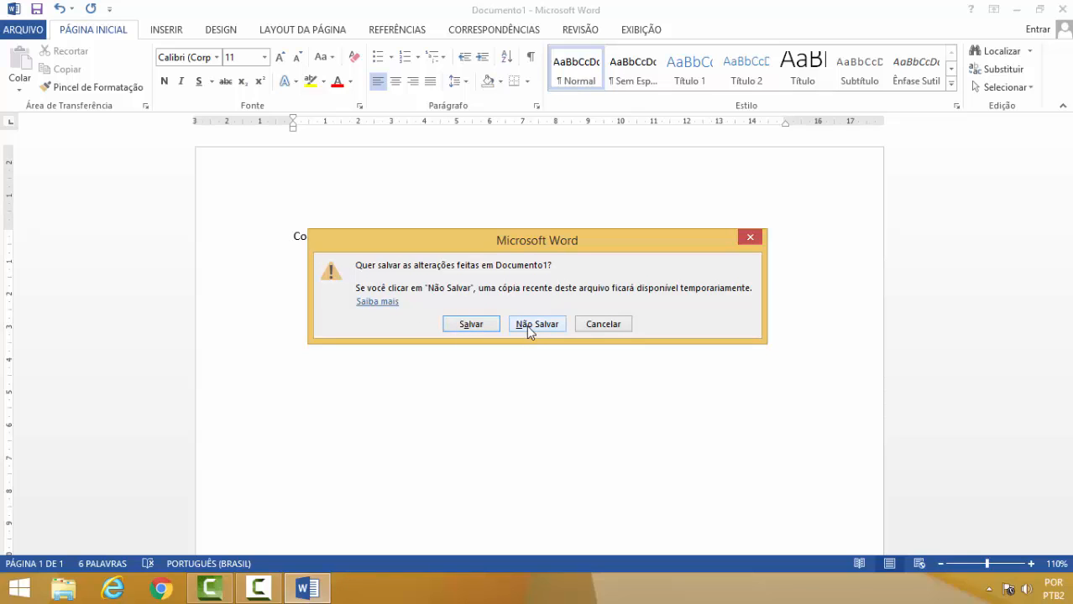
pyautogui.click(598, 328)
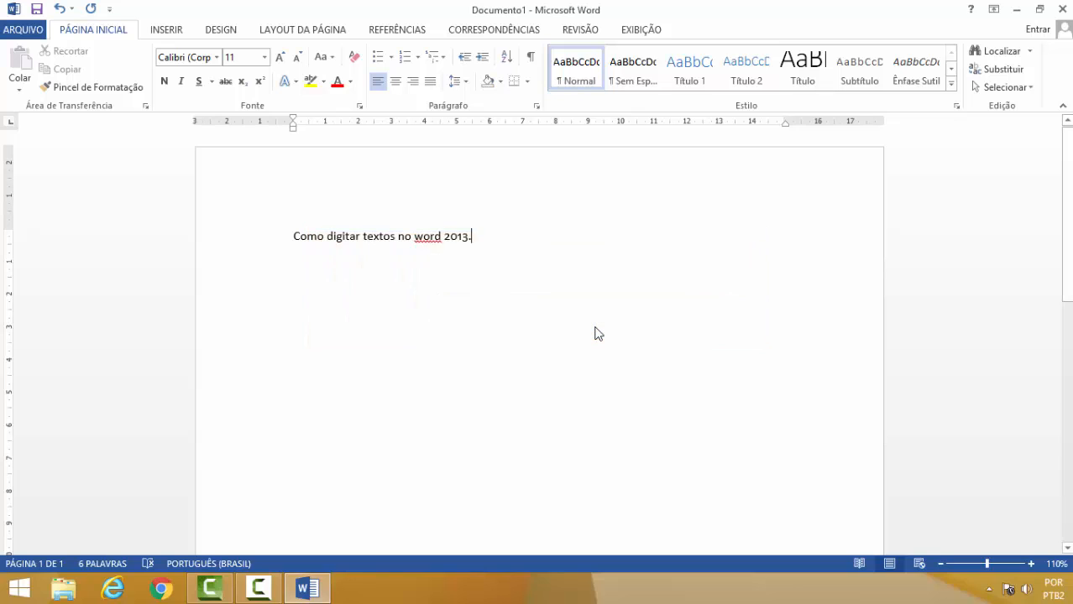
pyautogui.click(1060, 9)
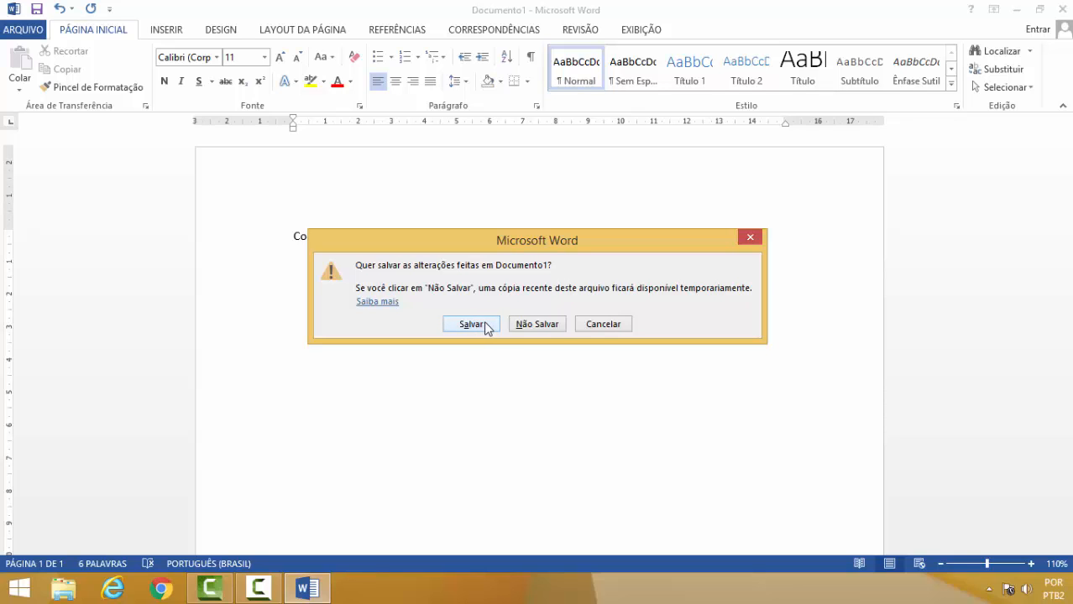
pyautogui.click(603, 328)
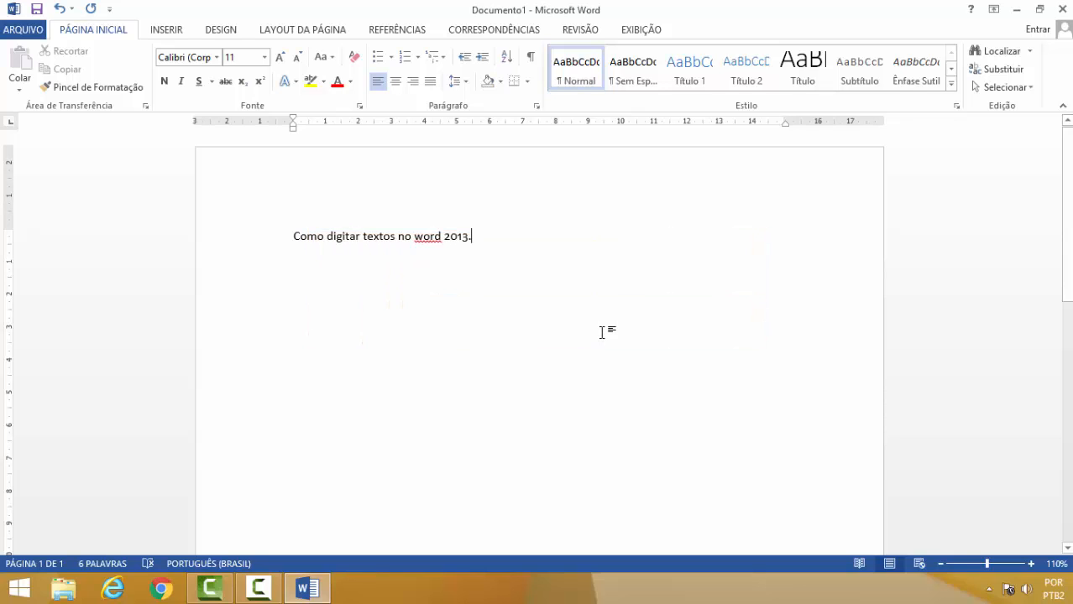
pyautogui.click(1061, 9)
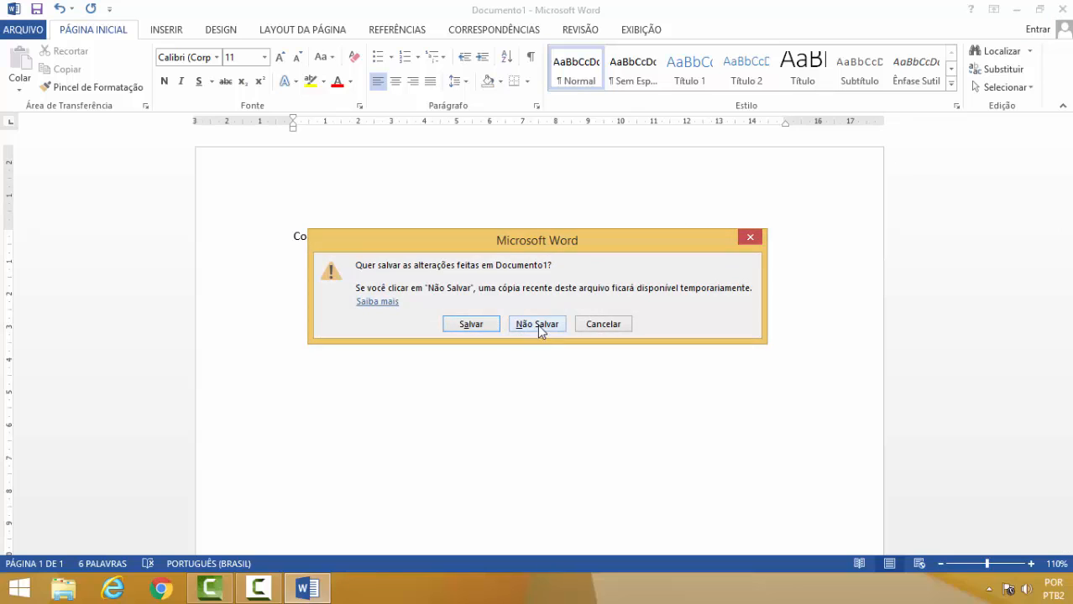
pyautogui.click(539, 326)
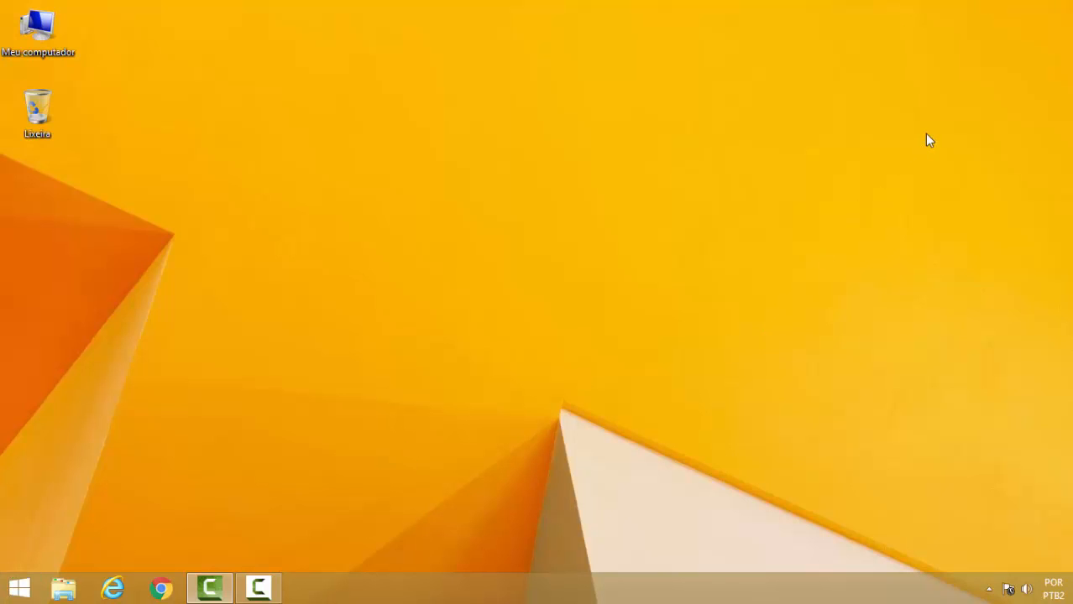
# Search for Word from the Search charm and launch Word 2013.
pyautogui.moveTo(1070, 2)
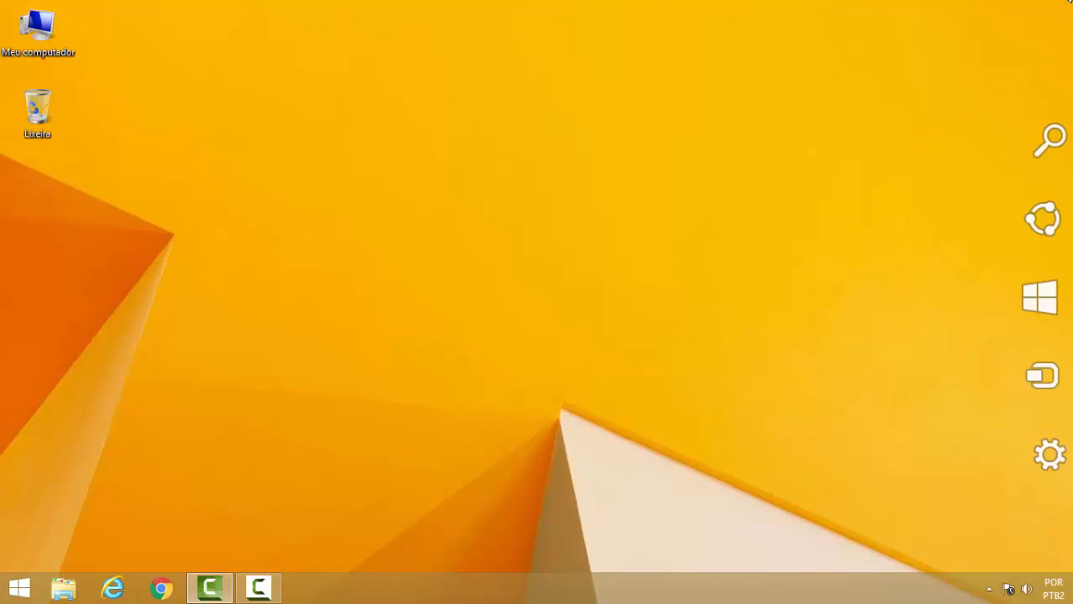
pyautogui.click(1037, 147)
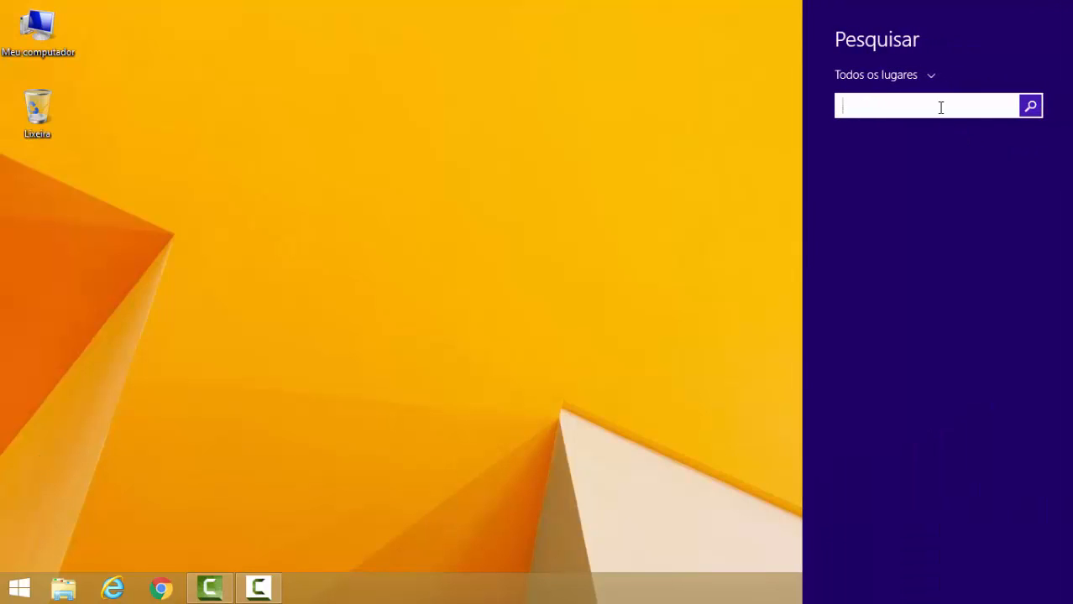
pyautogui.write('word')
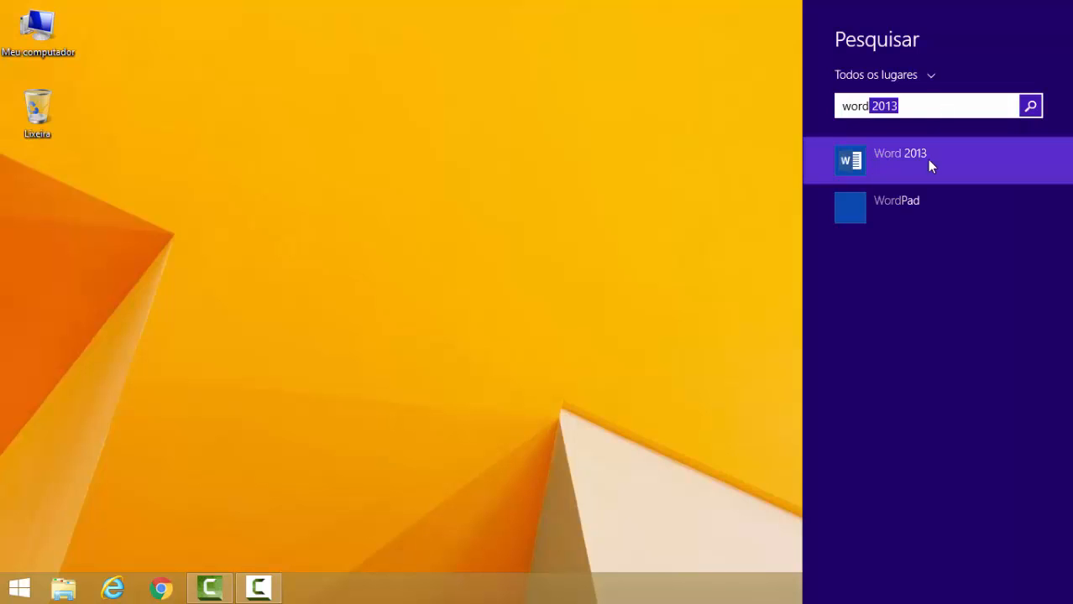
pyautogui.click(880, 168)
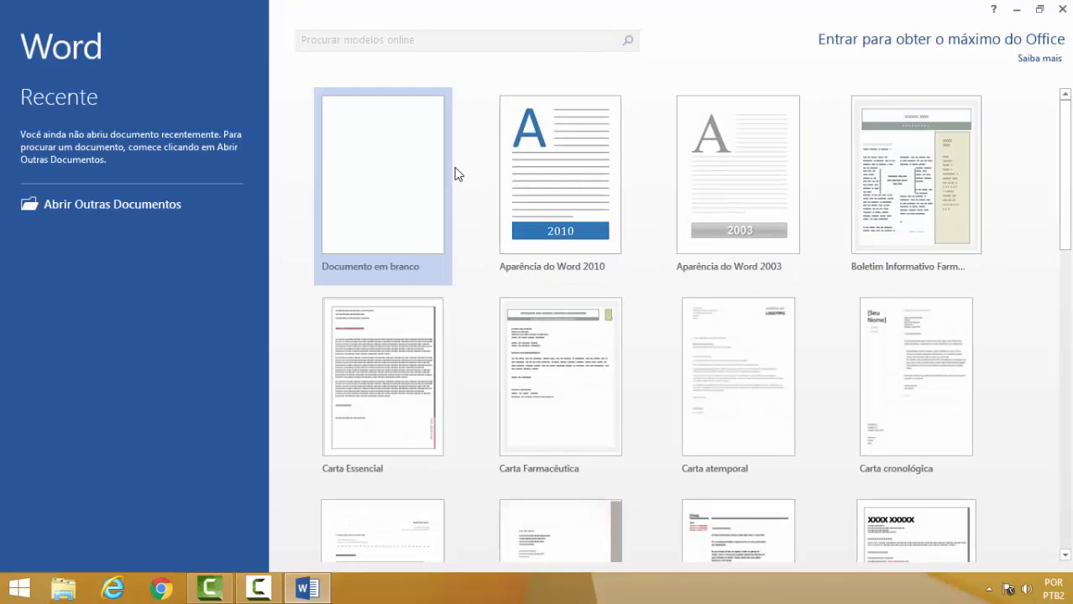
# Create a new blank document and begin the title "Por que você".
pyautogui.click(381, 177)
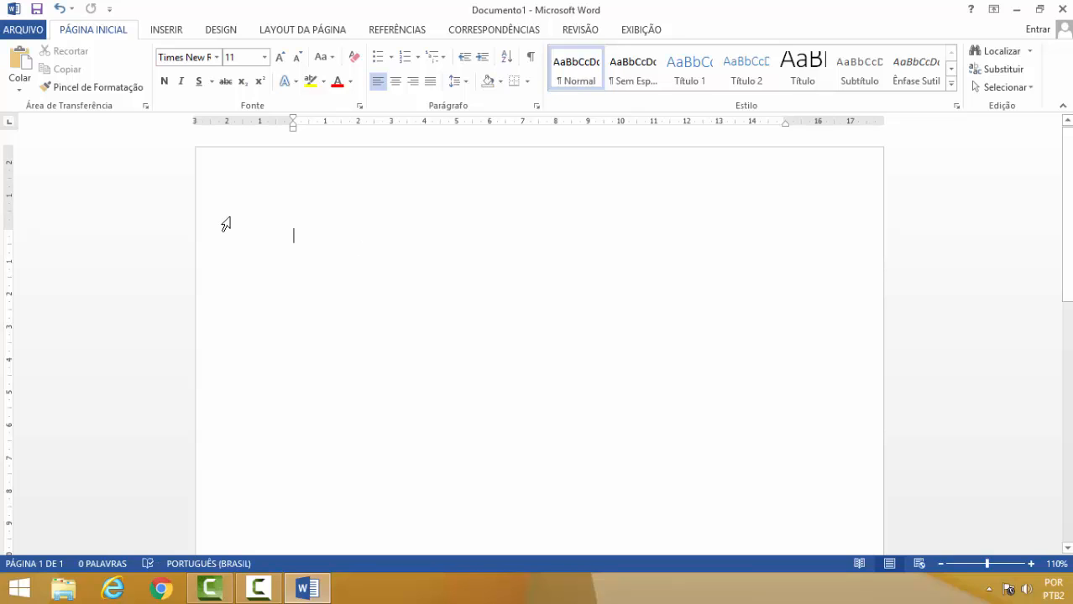
pyautogui.write('P')
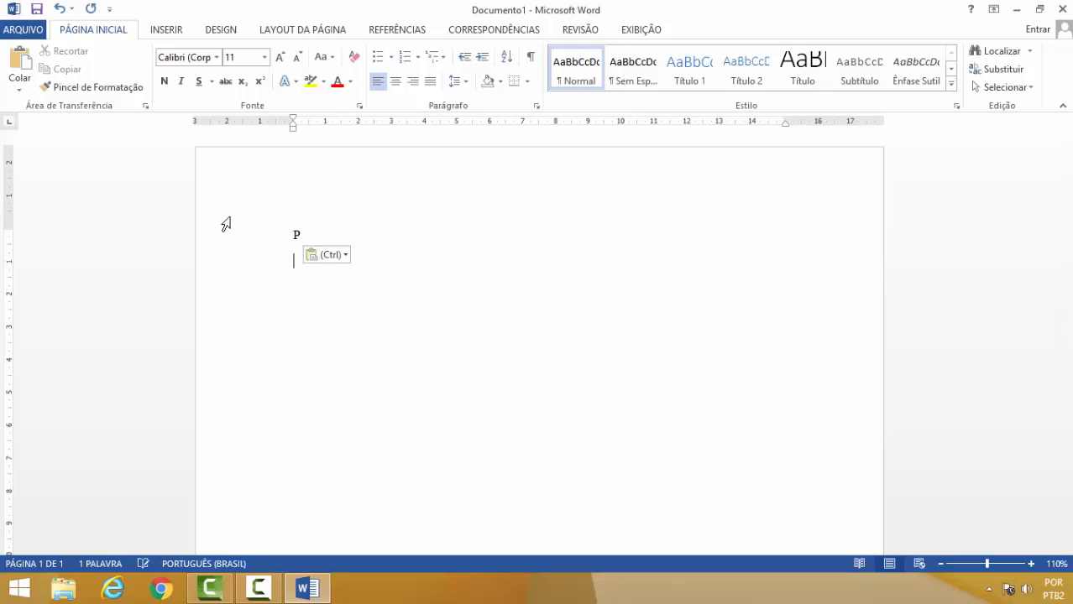
pyautogui.press('BackSpace')
pyautogui.write('or que ')
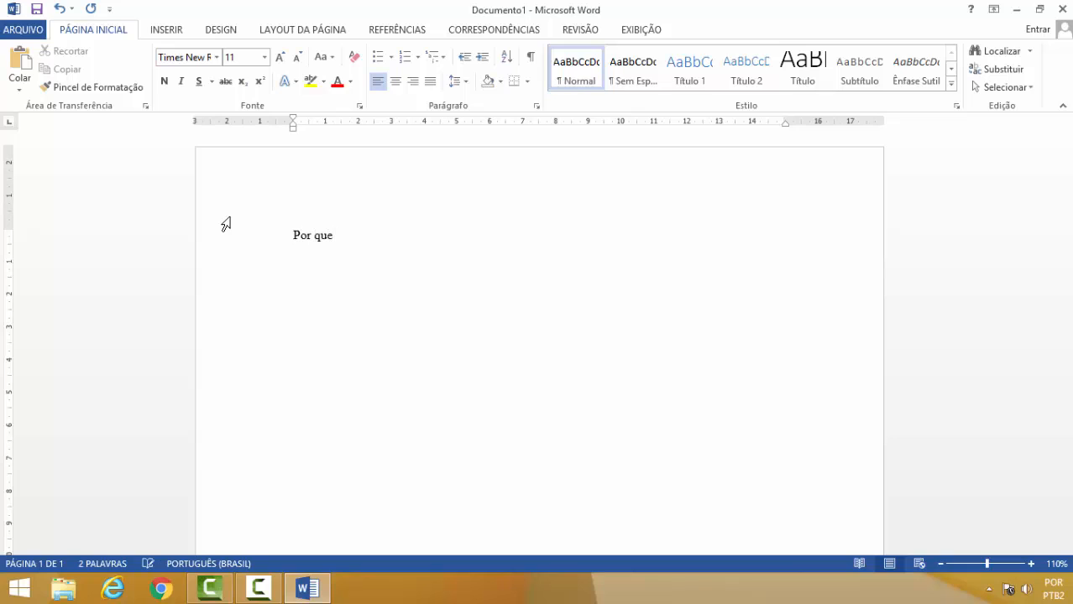
pyautogui.write('você')
pyautogui.hotkey('alt', 'y')
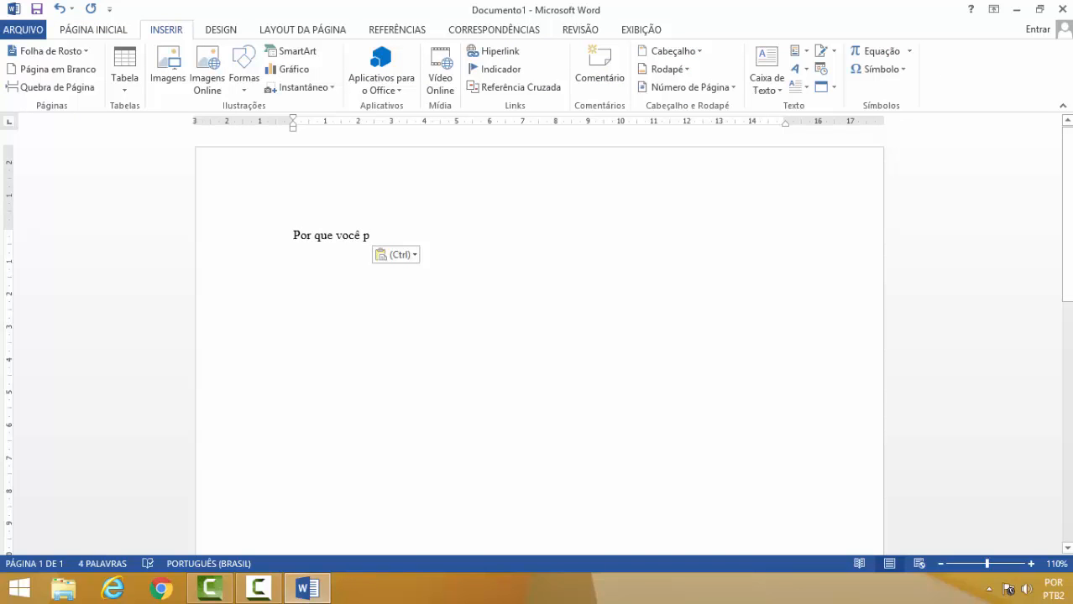
# Finish the title as "Por que você precisa de um site?".
pyautogui.write('recisa de')
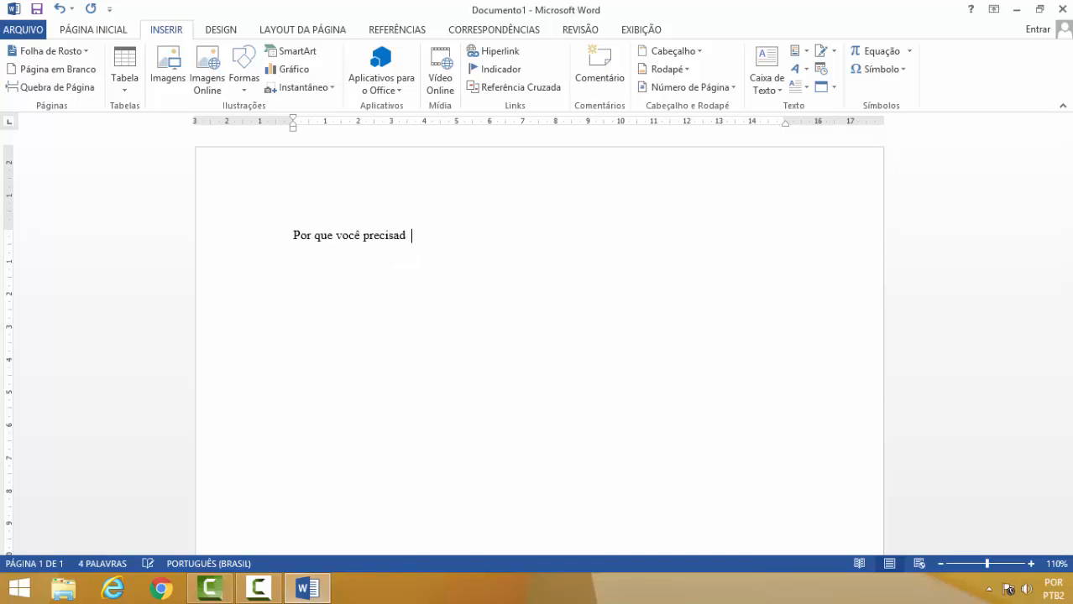
pyautogui.press('BackSpace')
pyautogui.press('BackSpace')
pyautogui.write('de um site?')
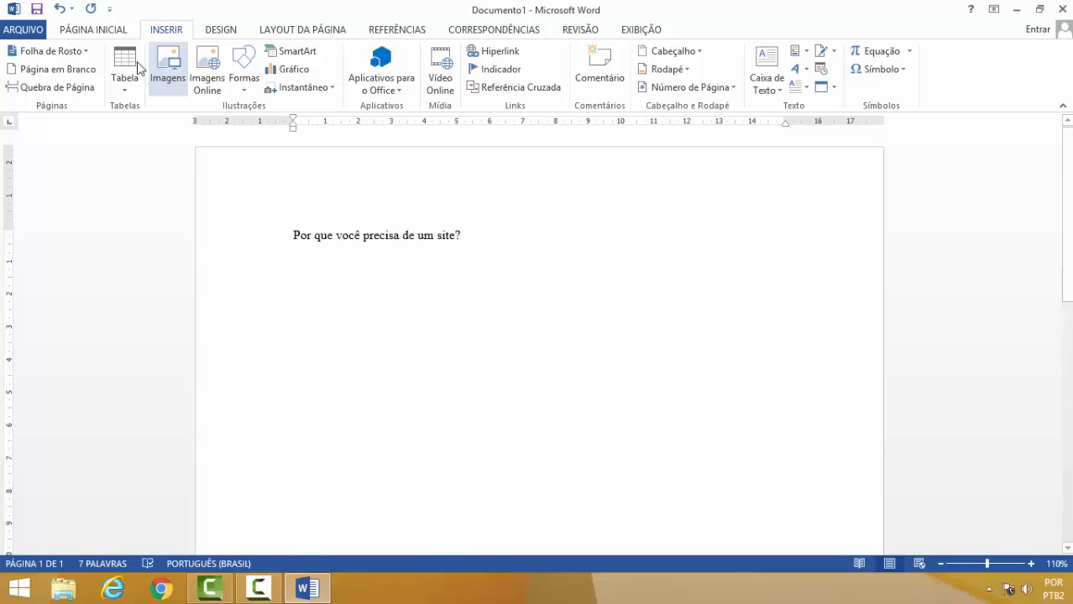
pyautogui.click(100, 32)
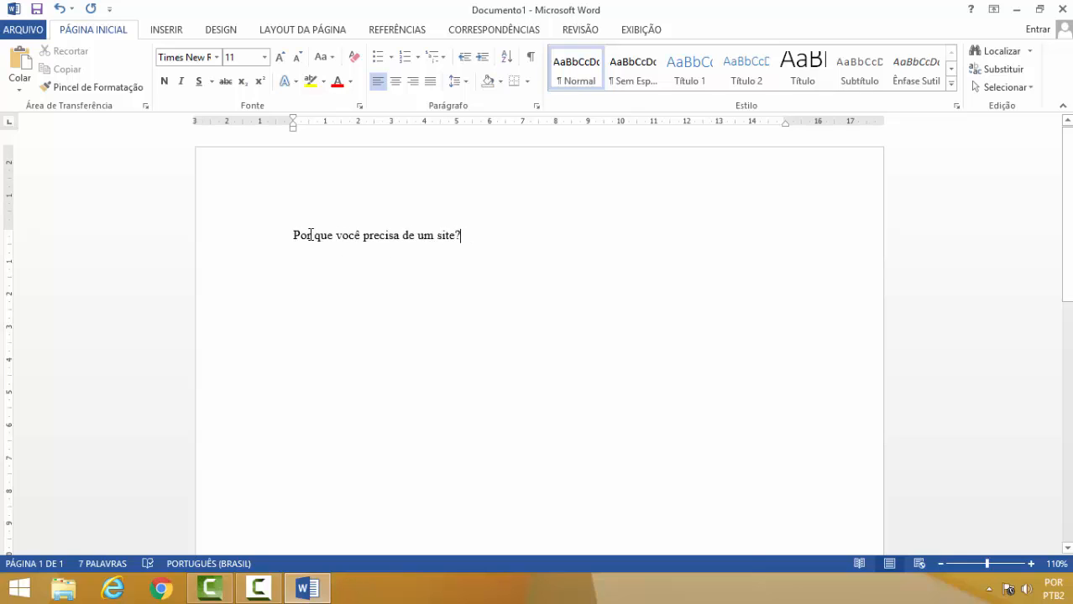
# Start a new paragraph after the title with the words "Atualmente é muito".
pyautogui.doubleClick(462, 235)
pyautogui.click(463, 236)
pyautogui.press('Return')
pyautogui.write('atualmente ')
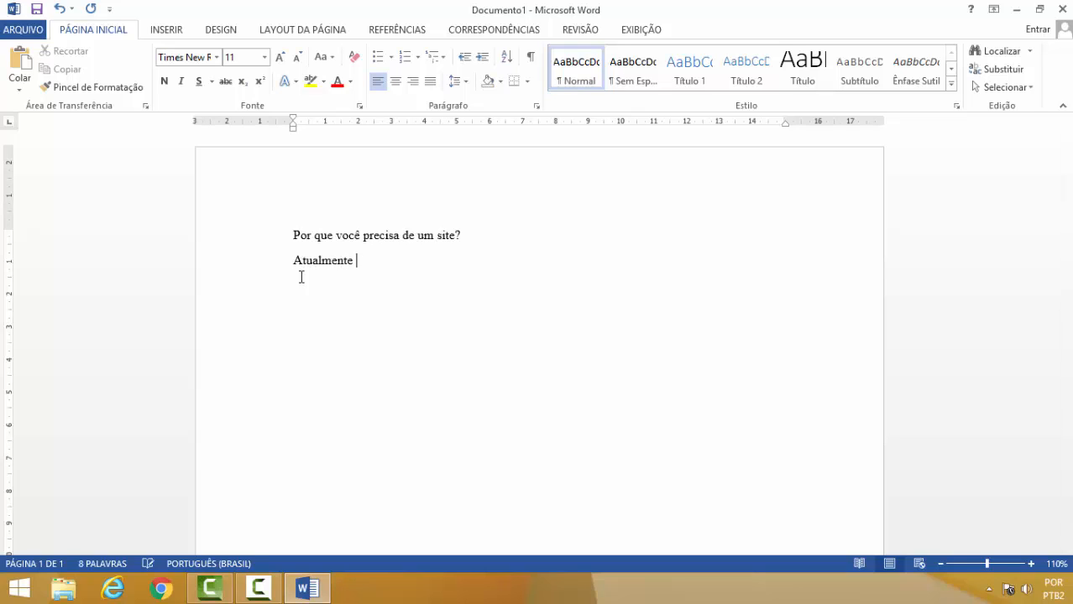
pyautogui.write('é muito im por')
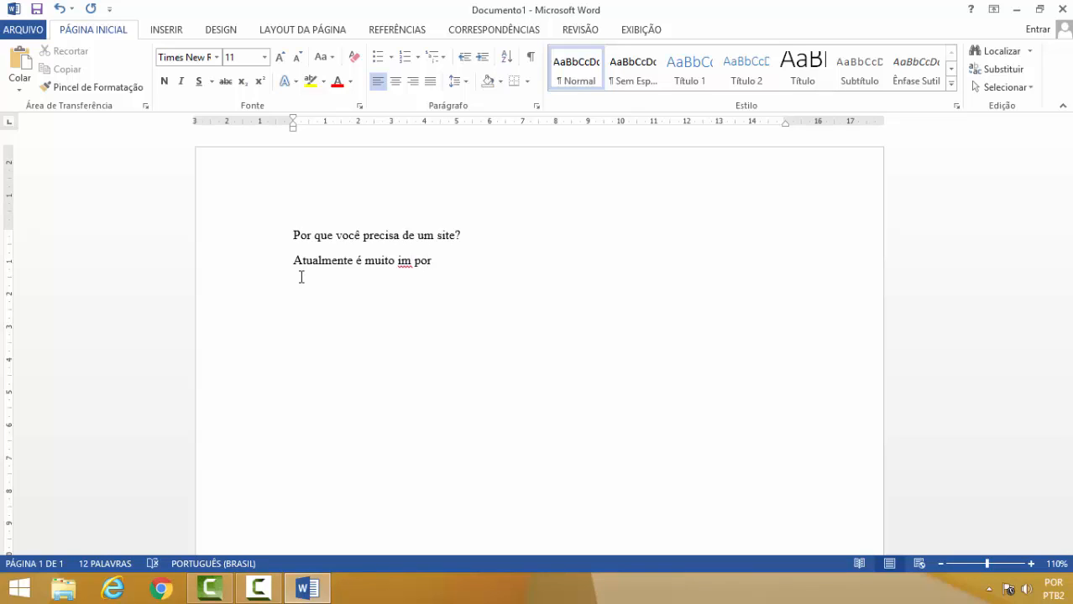
# Continue the paragraph with "importante criarmos um site, pois".
pyautogui.press('Left')
pyautogui.press('Left')
pyautogui.press('Left')
pyautogui.press('BackSpace')
pyautogui.press('End')
pyautogui.write('tante te')
pyautogui.press('BackSpace')
pyautogui.press('BackSpace')
pyautogui.write('criarmos um ')
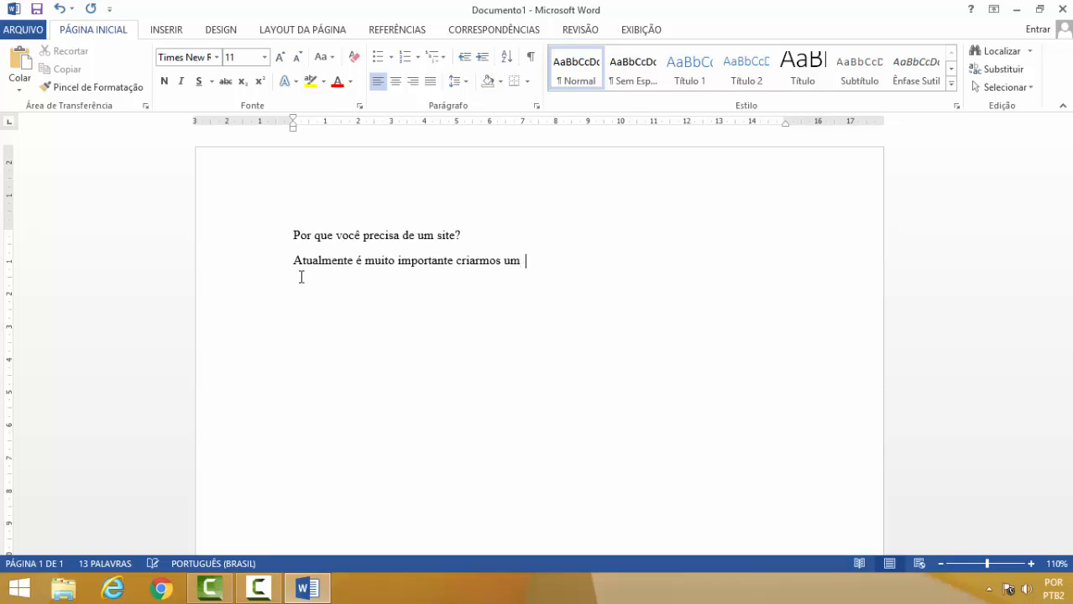
pyautogui.write('site, p')
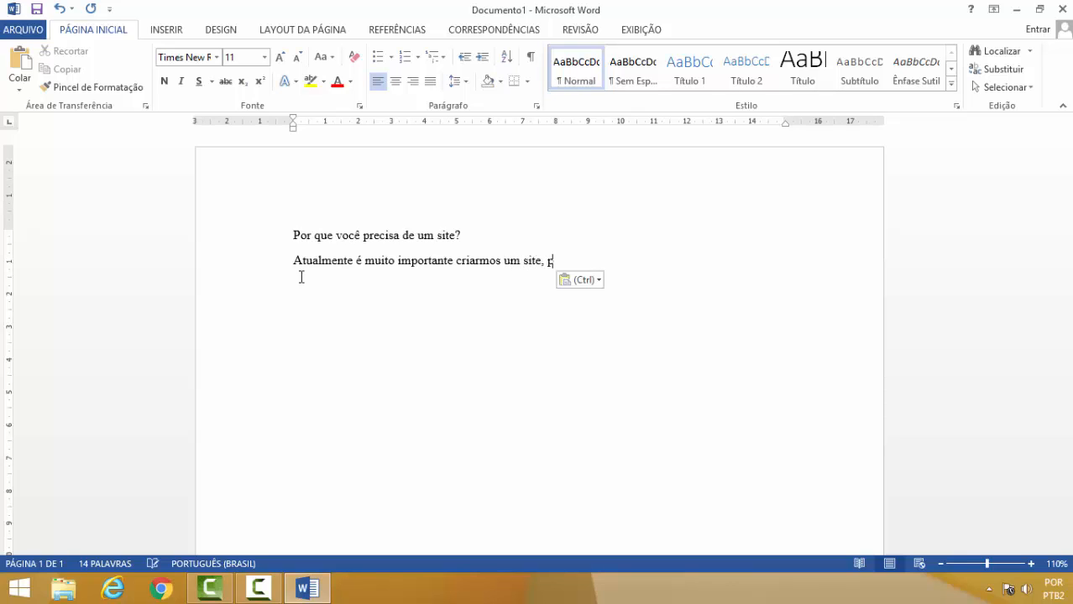
pyautogui.write('ois')
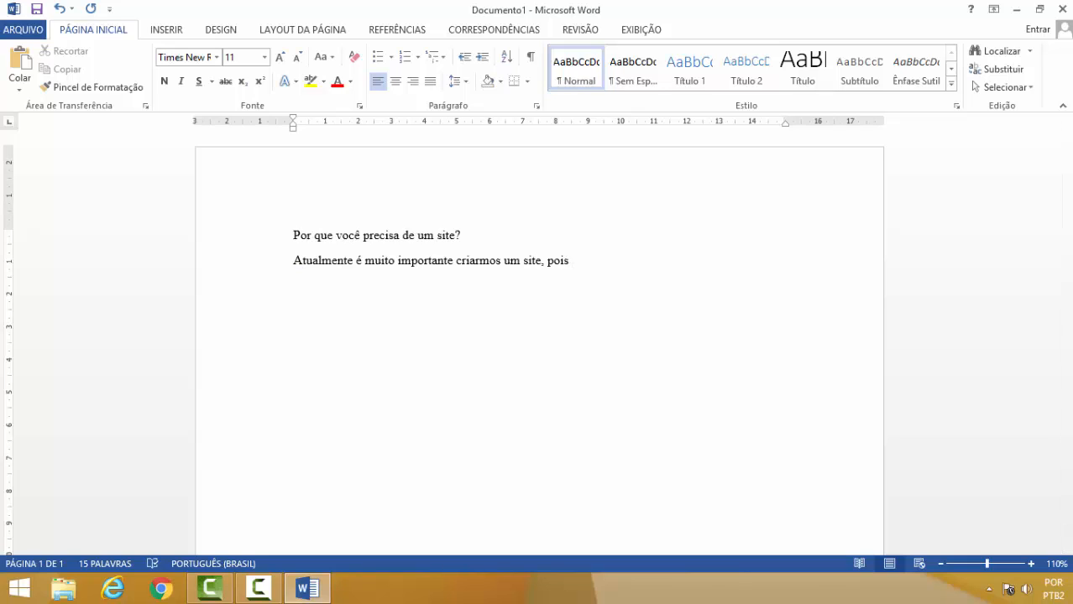
pyautogui.write(' muitas pessoas geralme')
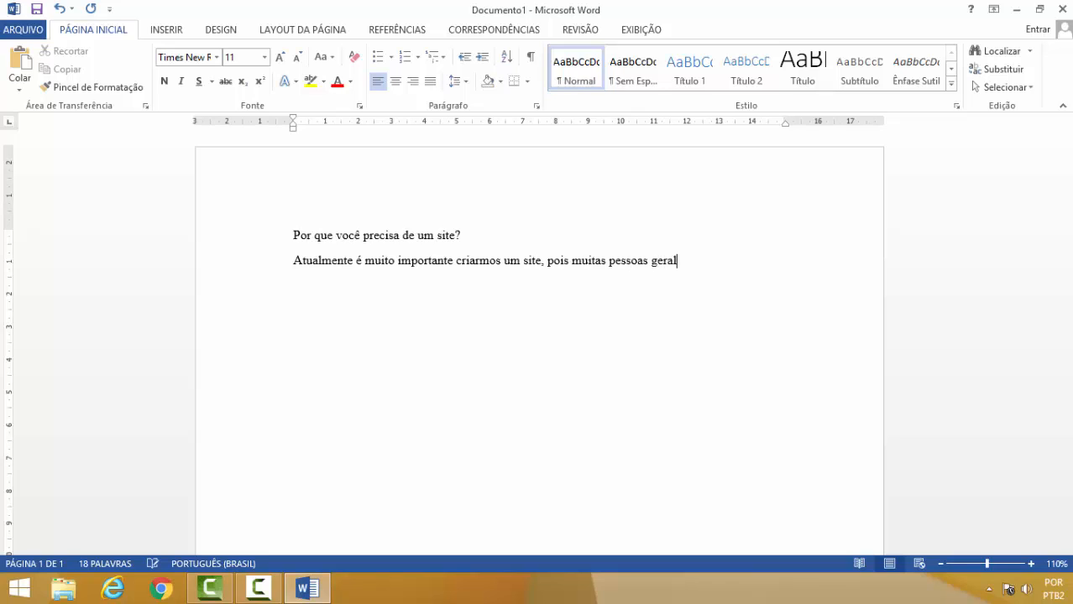
# Continue the paragraph with "muitas pessoas geralmente olham primeiro".
pyautogui.press('BackSpace')
pyautogui.press('BackSpace')
pyautogui.write('mente olham prim')
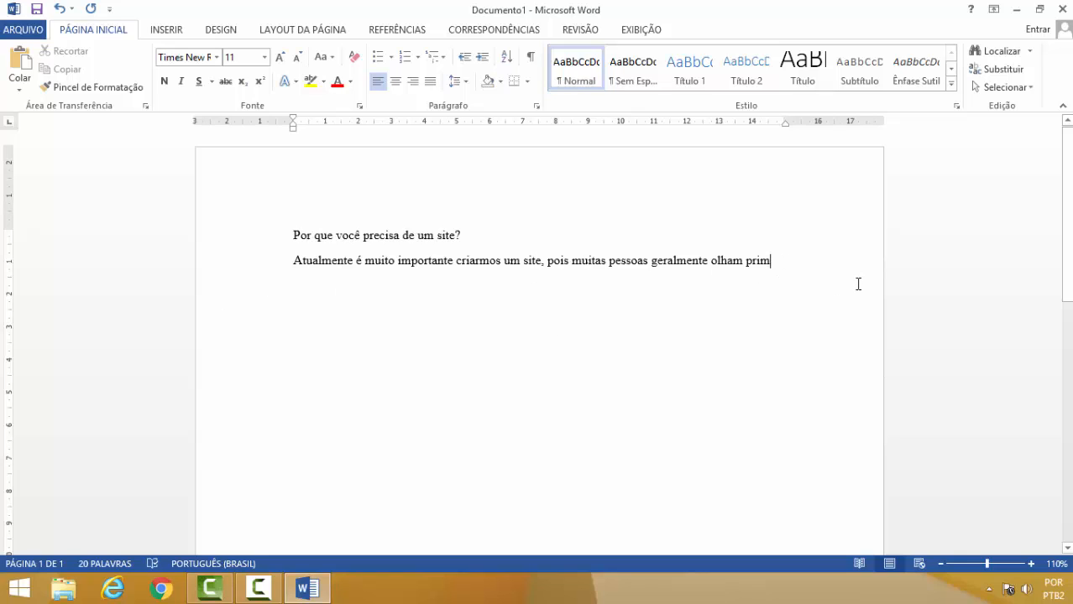
pyautogui.write('eiro')
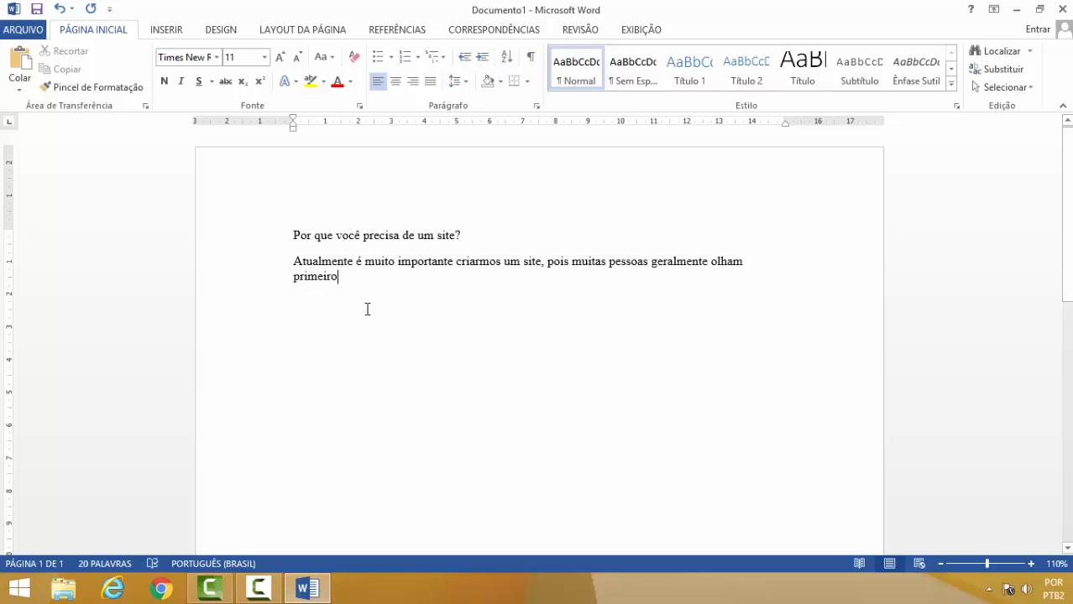
# Continue the paragraph with "na internet sobre determinado negócio ou em pr".
pyautogui.write('na internet')
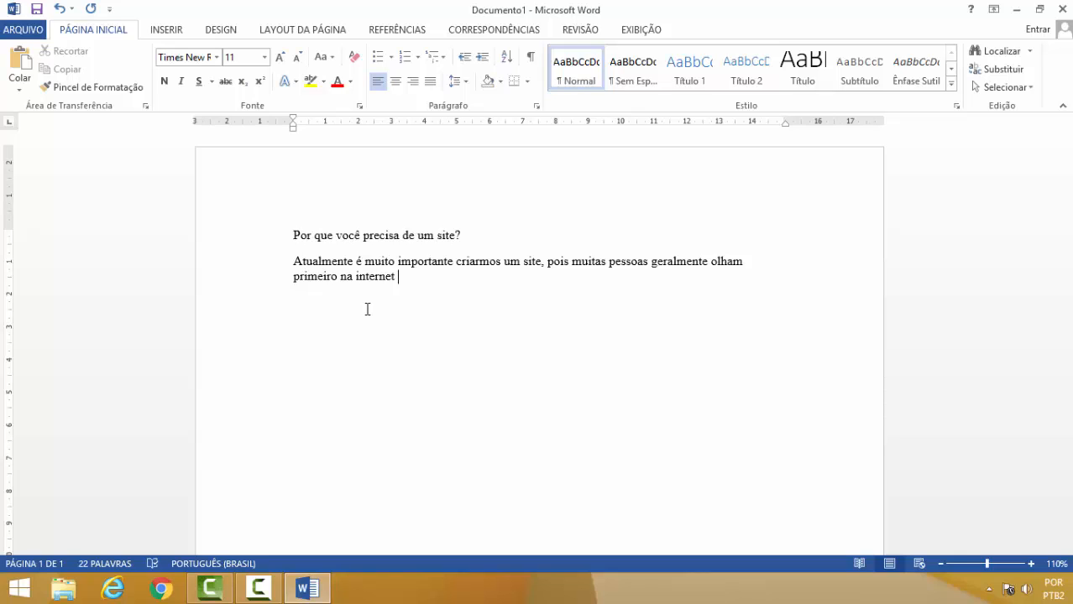
pyautogui.write('sobre det')
pyautogui.press('BackSpace')
pyautogui.write('eteri')
pyautogui.press('BackSpace')
pyautogui.write('mna')
pyautogui.press('BackSpace')
pyautogui.press('BackSpace')
pyautogui.write('ina')
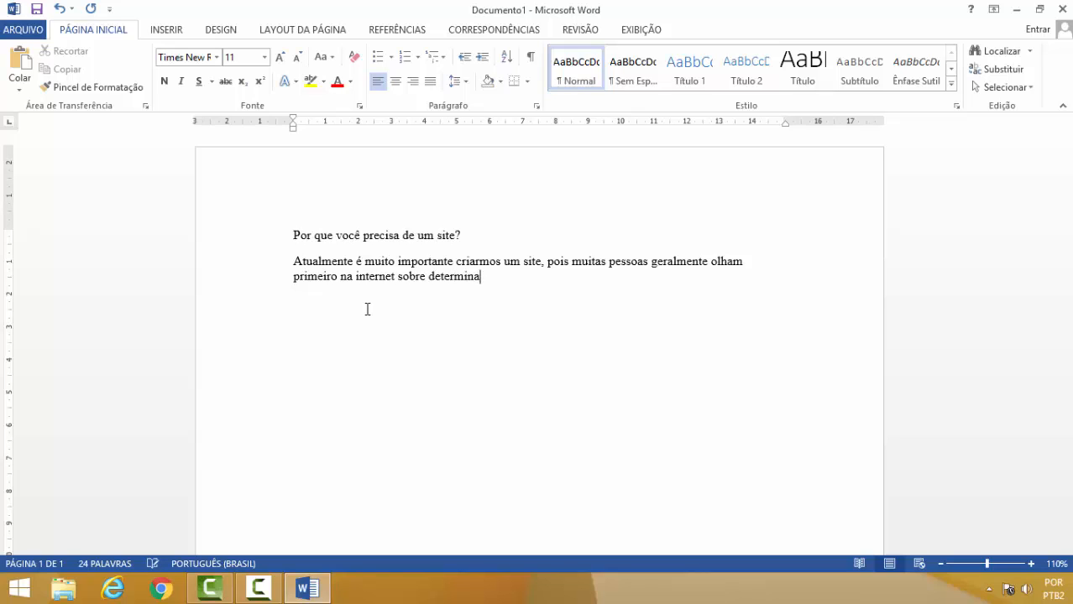
pyautogui.write('do negócio c')
pyautogui.write('u em pr')
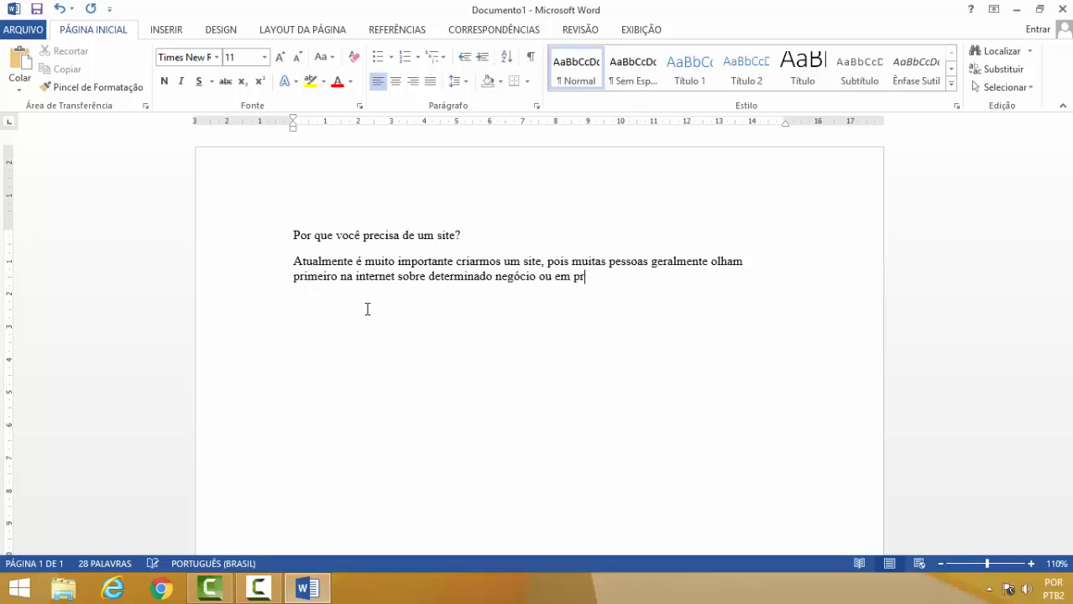
# Join "em pr" into one word, complete it as "empresa", and add ", assim, se em".
pyautogui.press('Left')
pyautogui.press('Left')
pyautogui.press('BackSpace')
pyautogui.press('End')
pyautogui.write('esa, assim, se em ')
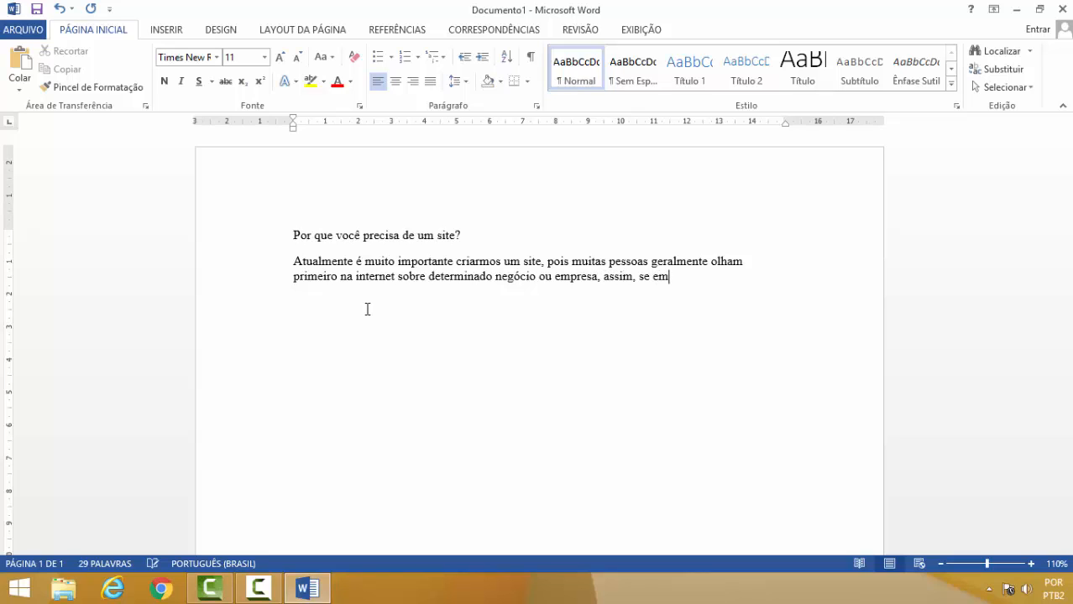
pyautogui.write('sua ci')
# Continue the paragraph with "sua cidade houver muitos concorrentes no seu negócio".
pyautogui.write('dade hou')
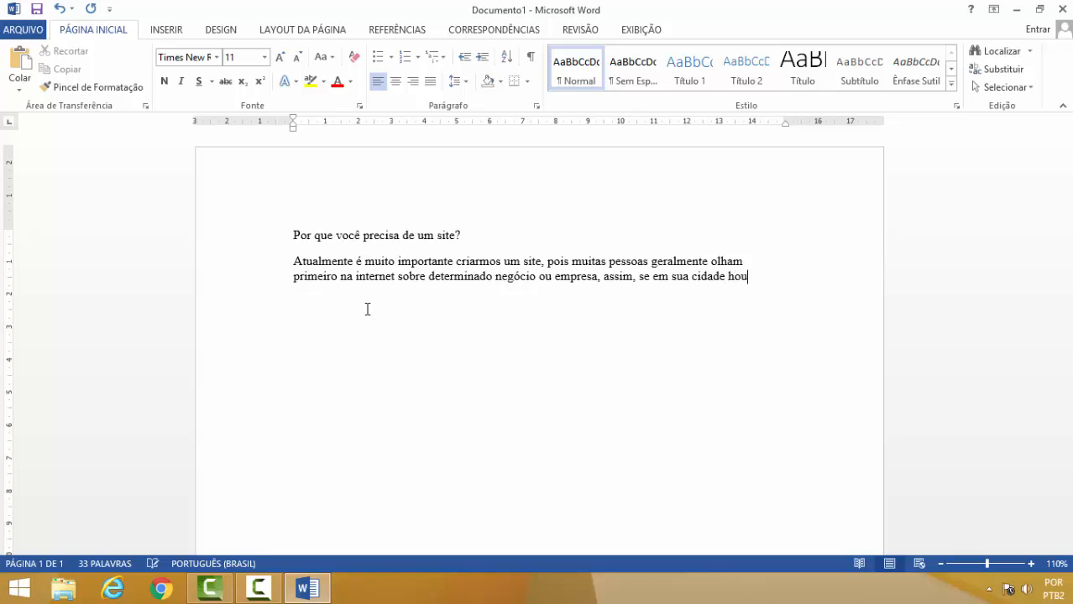
pyautogui.write('ver muitos con')
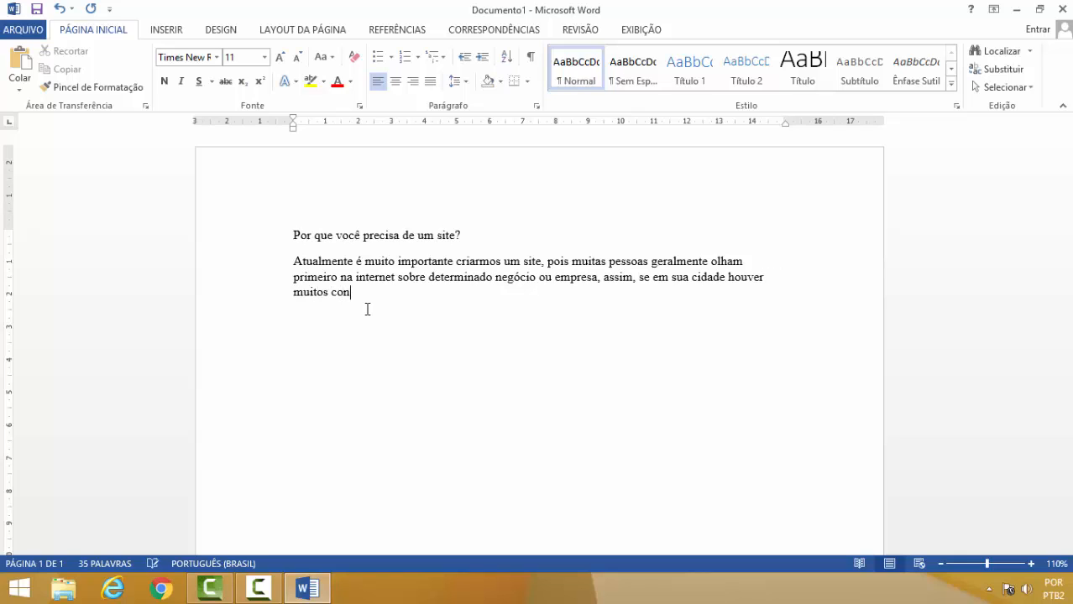
pyautogui.write('correntes no seu')
pyautogui.write('negócio')
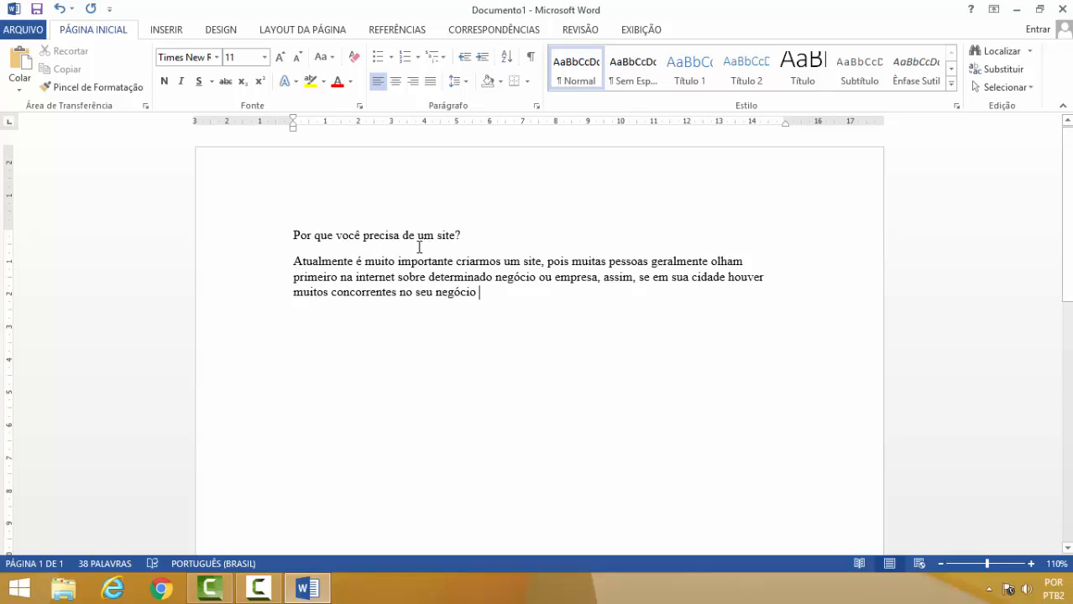
# Place the cursor at the end of the paragraph and add ", se você criar um site, você".
pyautogui.click(293, 262)
pyautogui.click(483, 294)
pyautogui.click(293, 235)
pyautogui.click(479, 300)
pyautogui.write(', s')
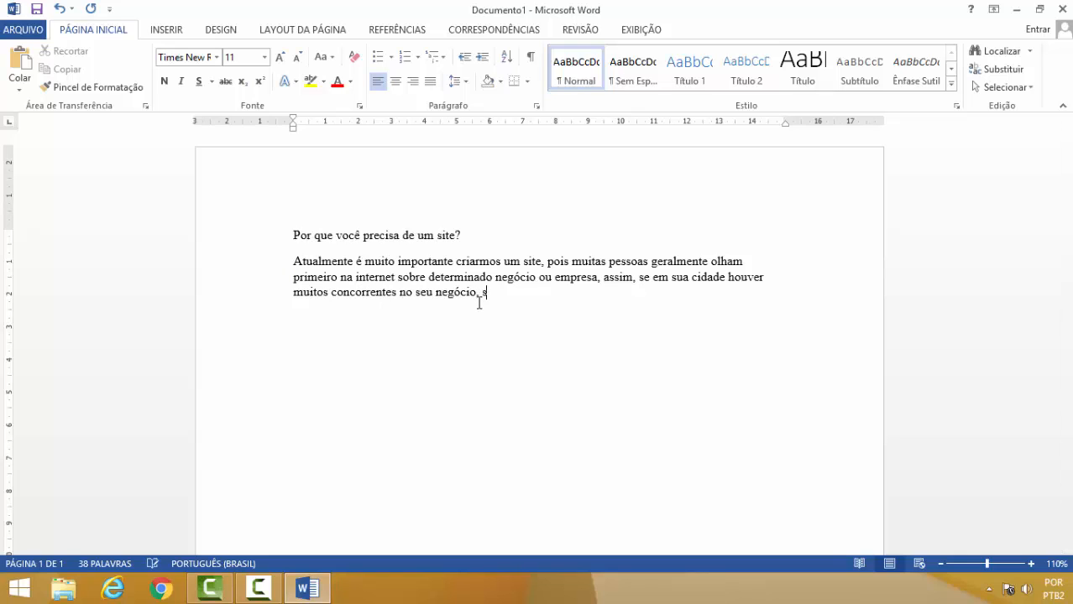
pyautogui.write('e você criar um site, voc')
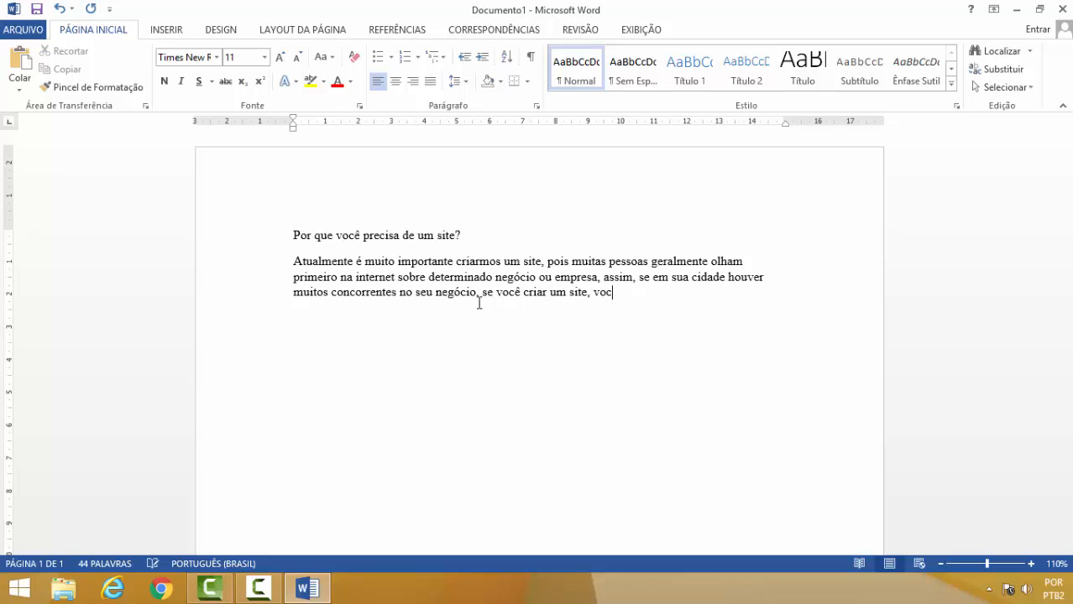
pyautogui.write('ê estará saindo na frent')
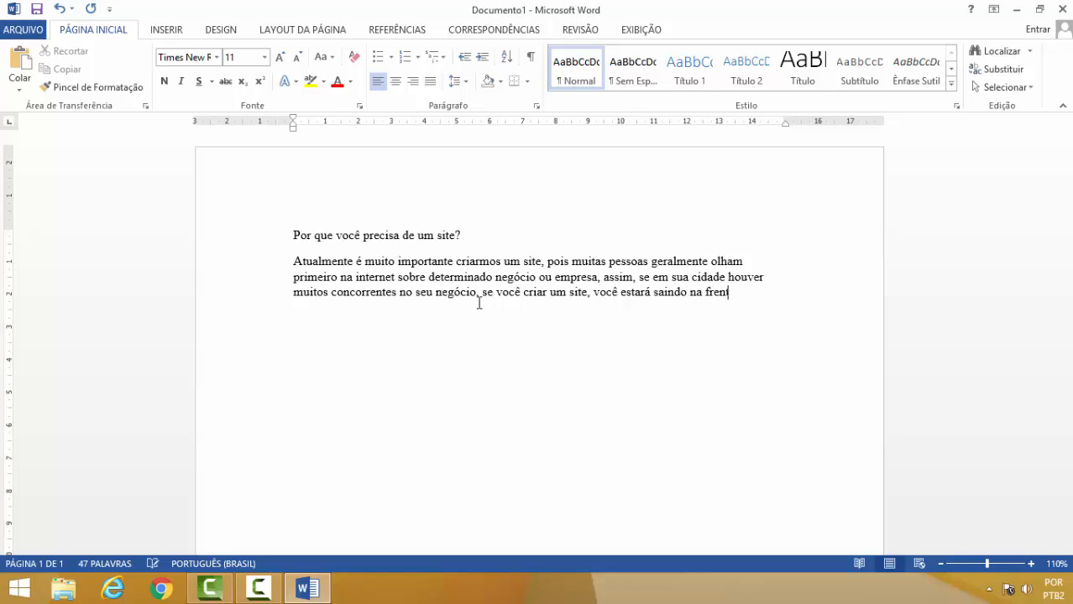
# Continue the paragraph with "estará saindo na frente, pois assim".
pyautogui.write('e, pois assim')
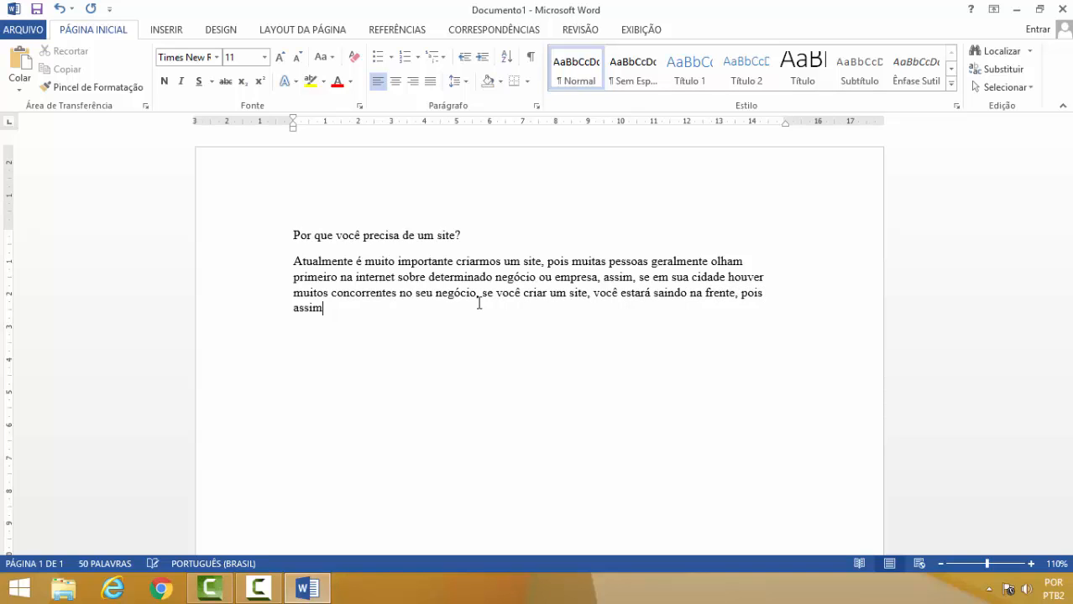
pyautogui.write(' que alguém vier visitar ')
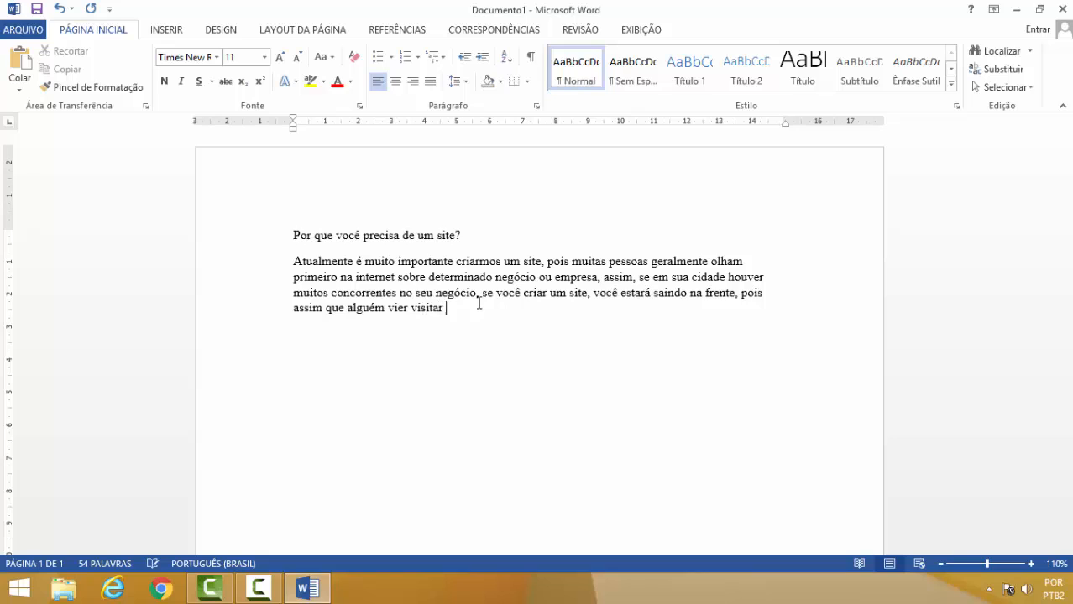
pyautogui.write('sua cidade, ele p')
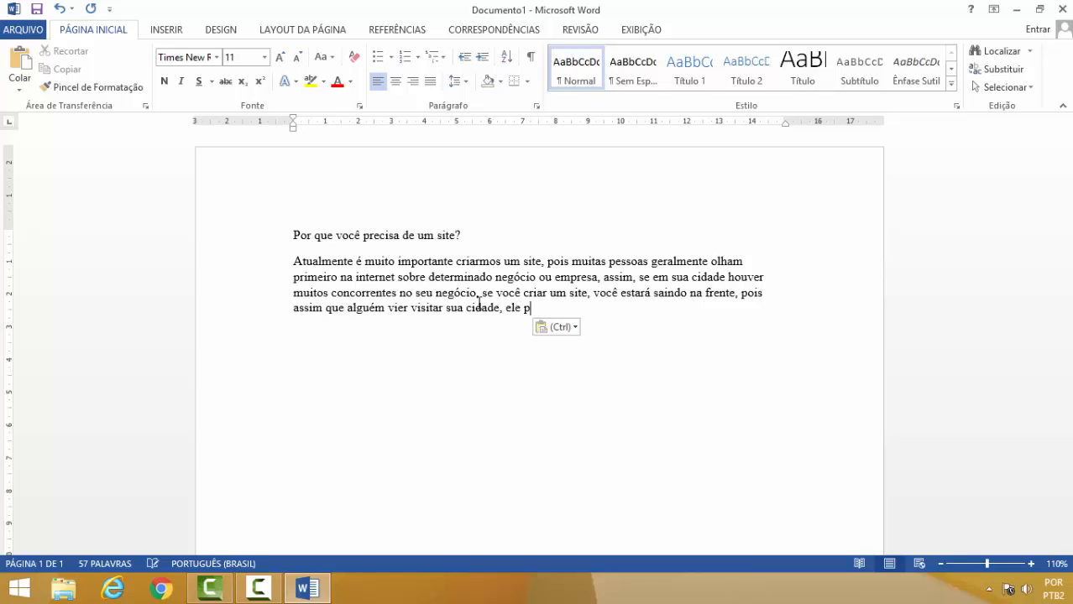
# Continue the paragraph with "que alguém vier visitar sua cidade, ele".
pyautogui.write('rovavel')
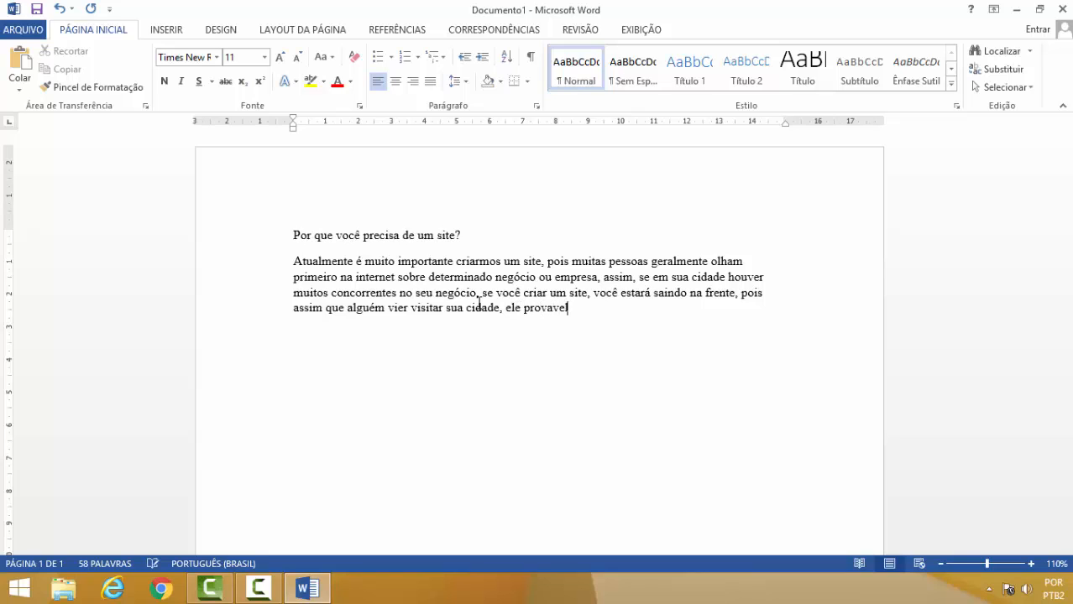
pyautogui.write('mente vai olhar na it')
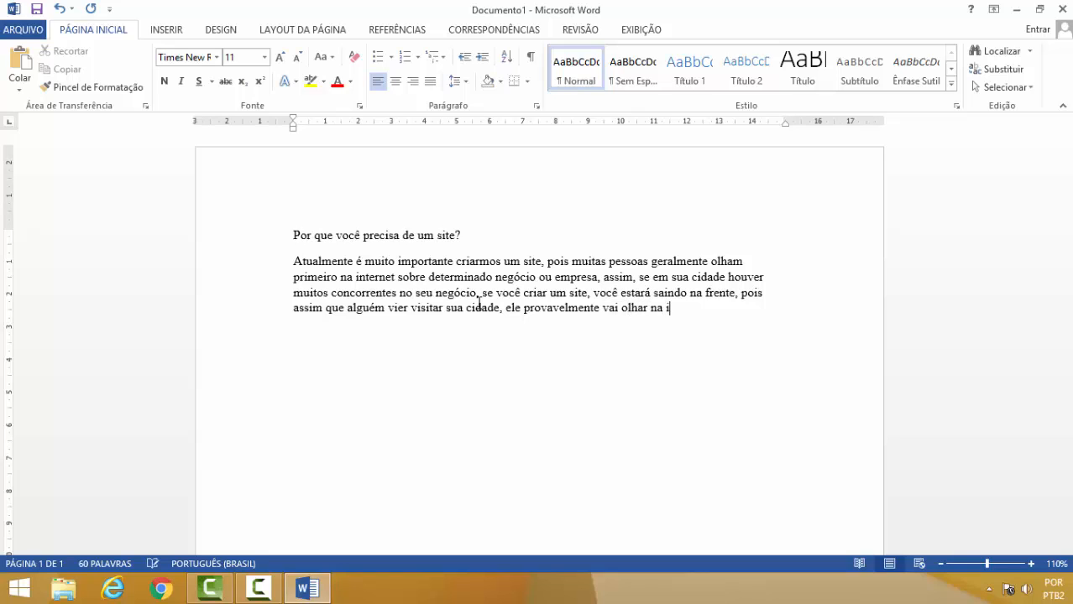
# Continue the paragraph with "provavelmente vai olhar na internet sobre a mesma e a".
pyautogui.press('BackSpace')
pyautogui.press('BackSpace')
pyautogui.write('nternet sobre a me')
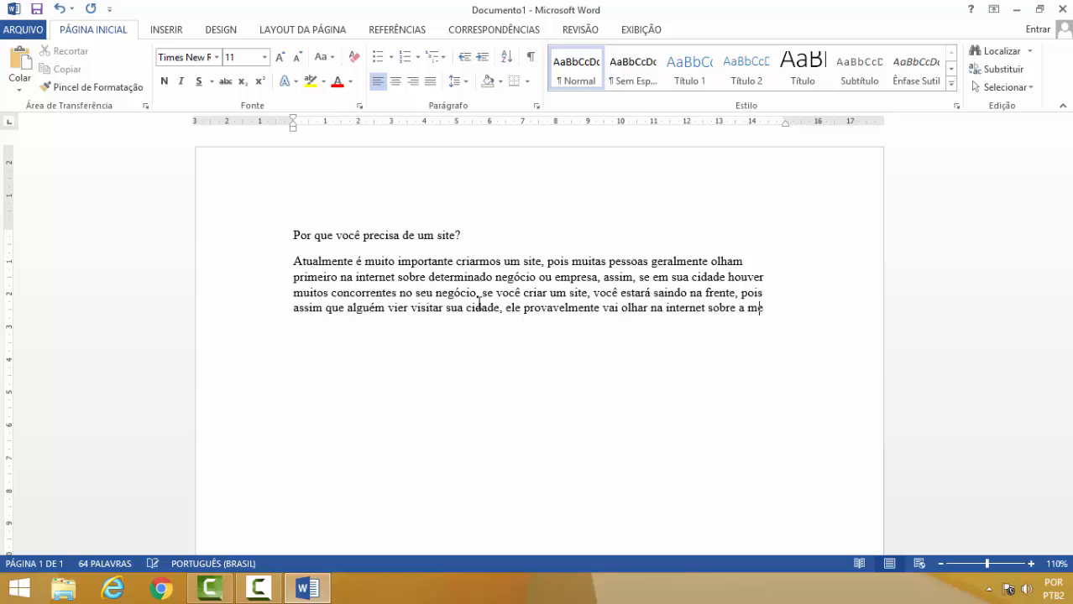
pyautogui.write('sma e a')
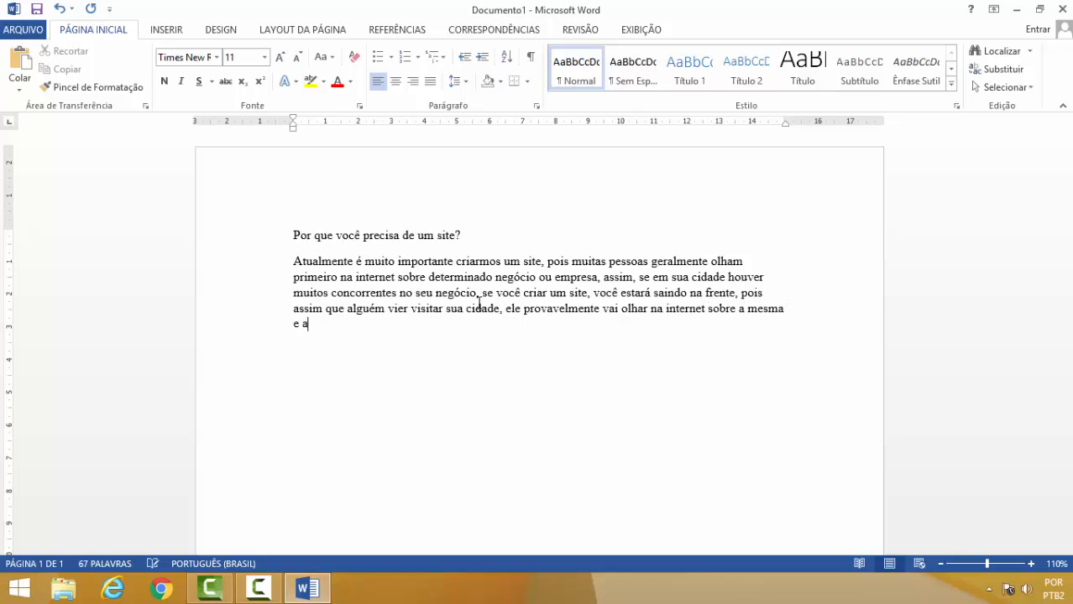
pyautogui.write(' chance será muito maior de l')
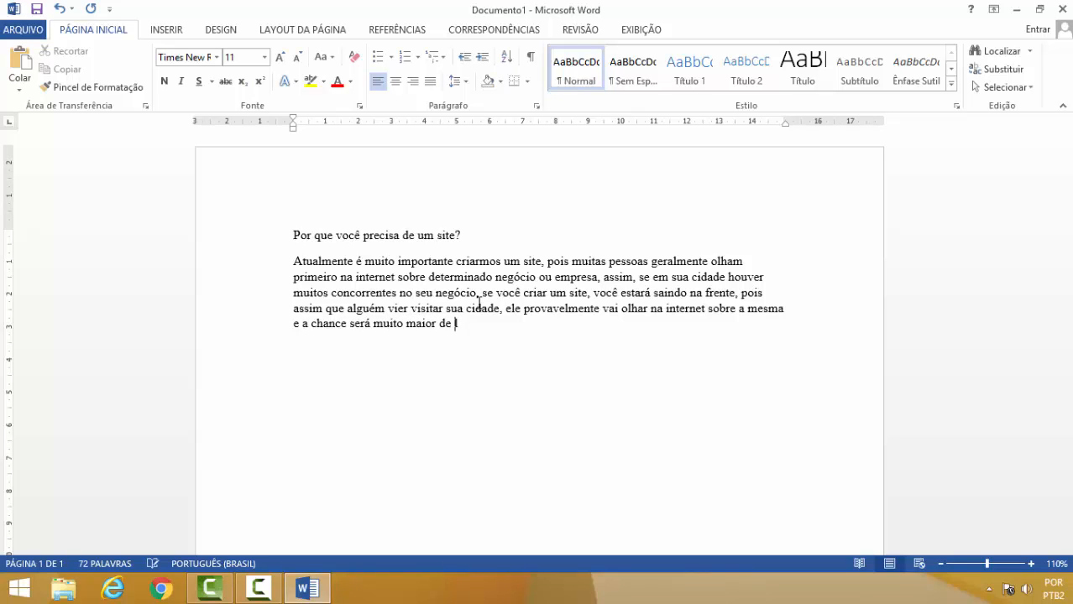
pyautogui.write('he enco')
pyautogui.write('ntrar')
pyautogui.write(', ')
pyautogui.write('por meio')
pyautogui.write(' do ser')
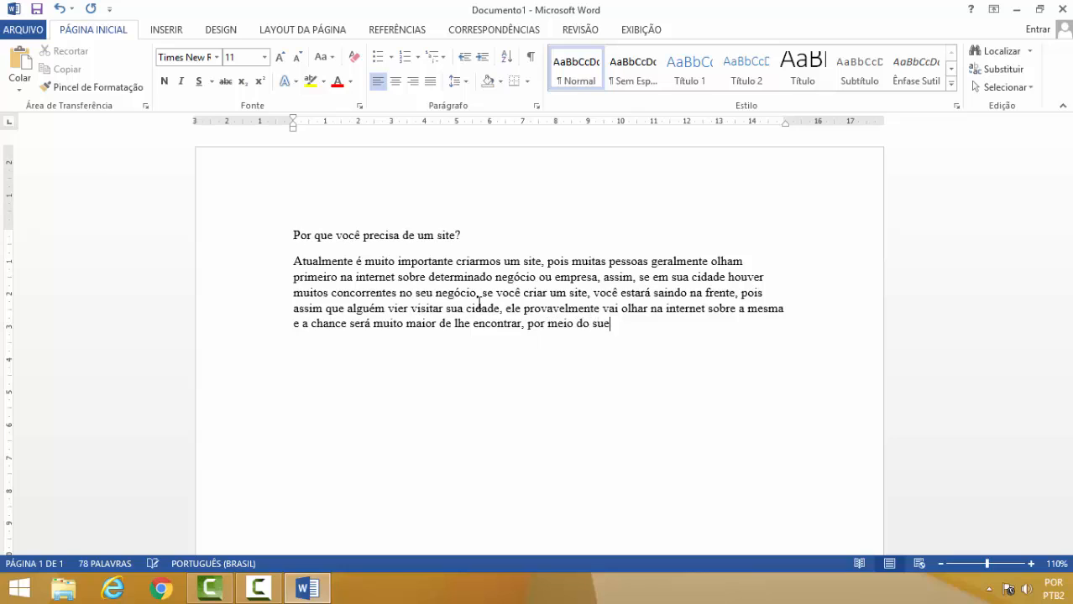
# Continue the paragraph with "seu site, assim seu provável cliente".
pyautogui.press('BackSpace')
pyautogui.write('u site, asi')
pyautogui.press('BackSpace')
pyautogui.write('ssim seu ')
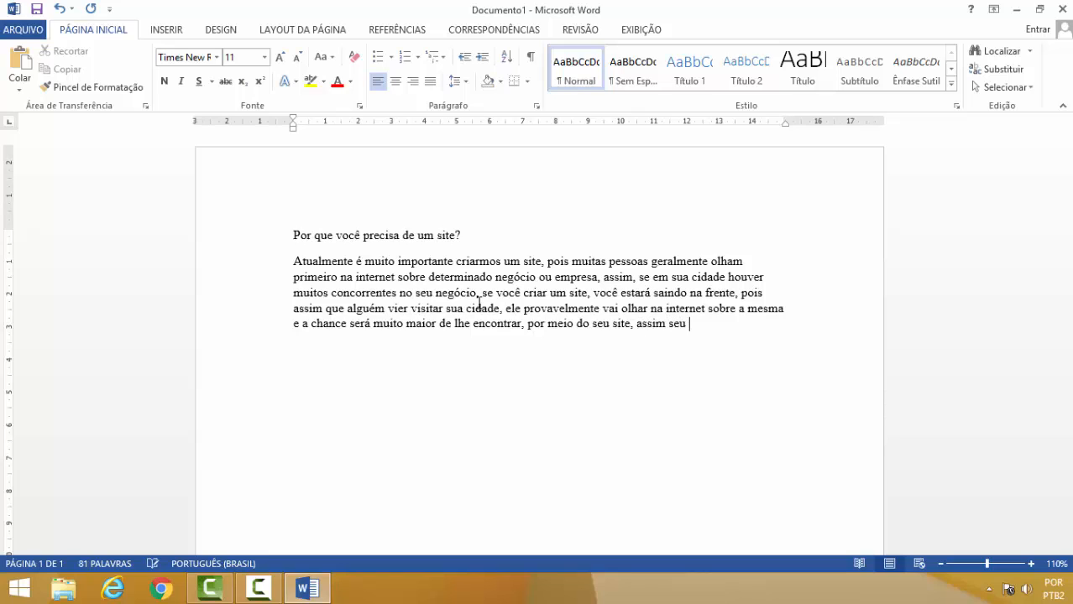
pyautogui.write('provável cliente')
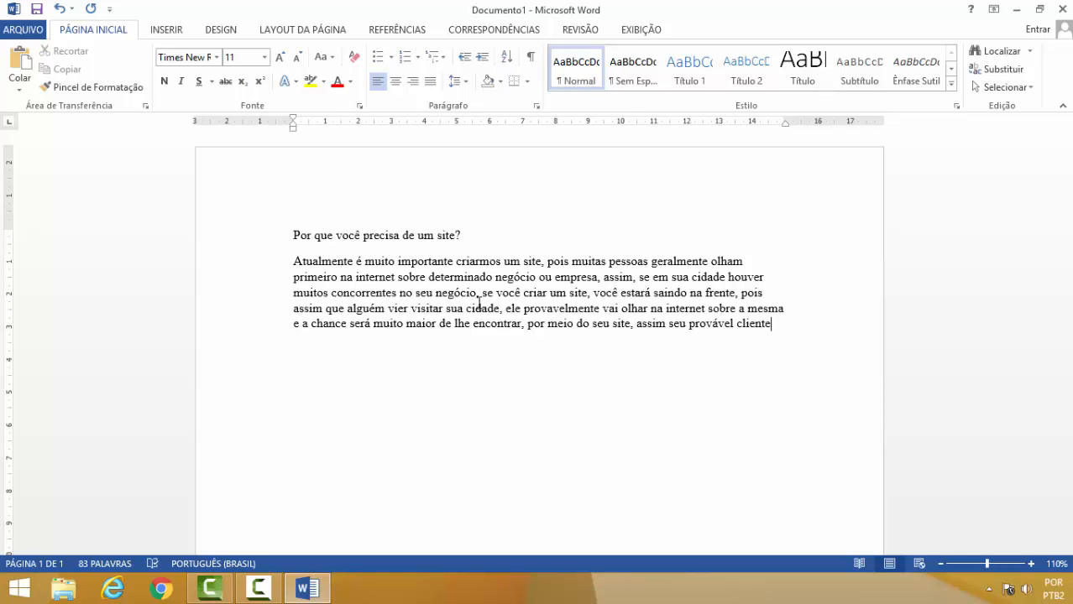
pyautogui.write(' já estará s')
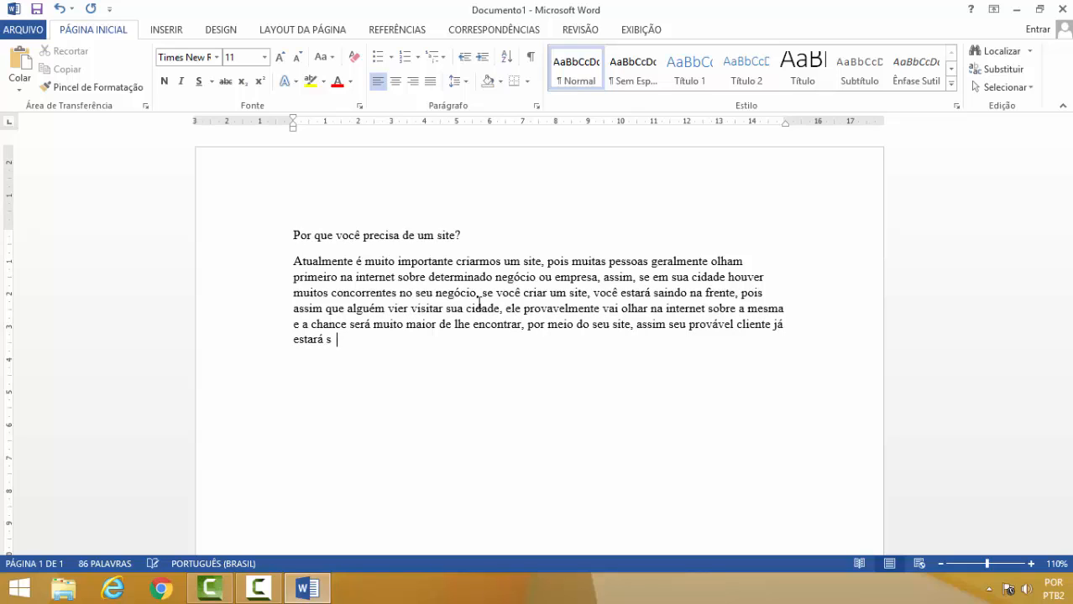
pyautogui.write('abendo de você e da sua e')
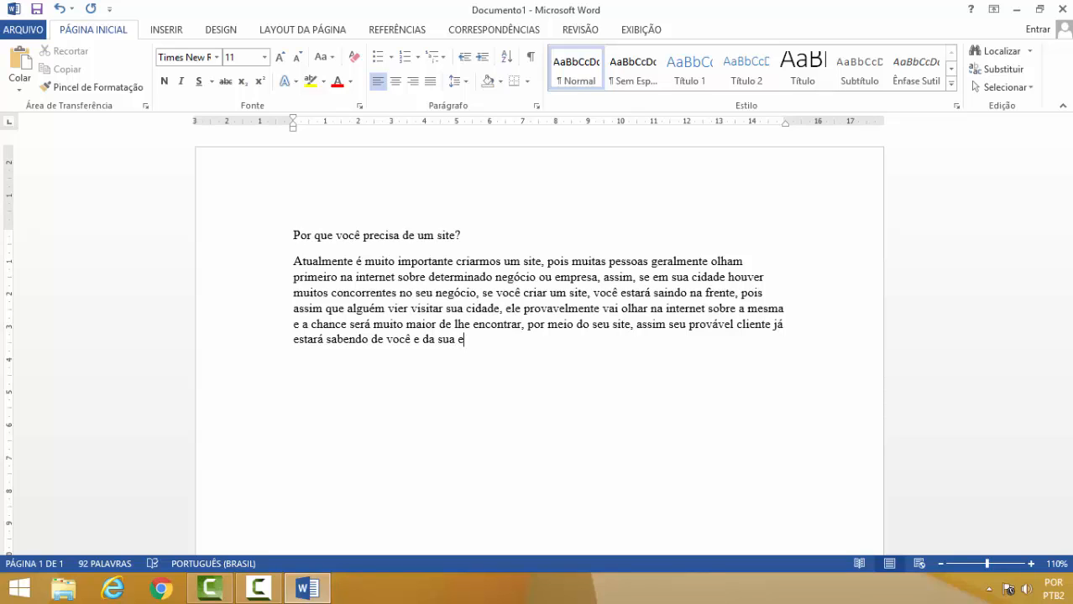
pyautogui.write('m')
# Finish the paragraph with "já estará sabendo de você e da sua empresa." and start a new paragraph.
pyautogui.write('p')
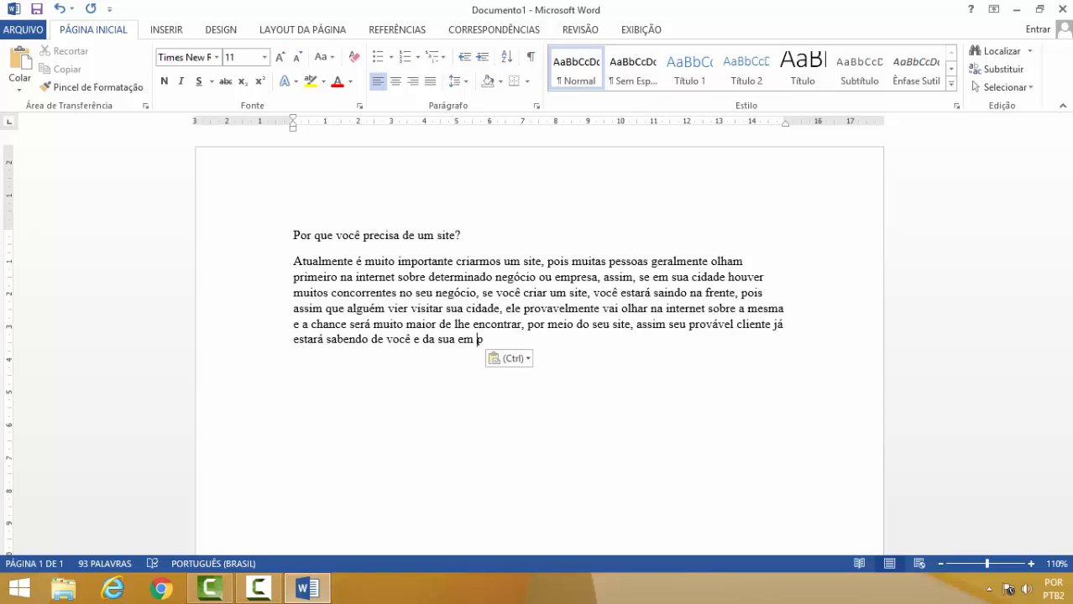
pyautogui.press('BackSpace')
pyautogui.press('BackSpace')
pyautogui.write('presa.')
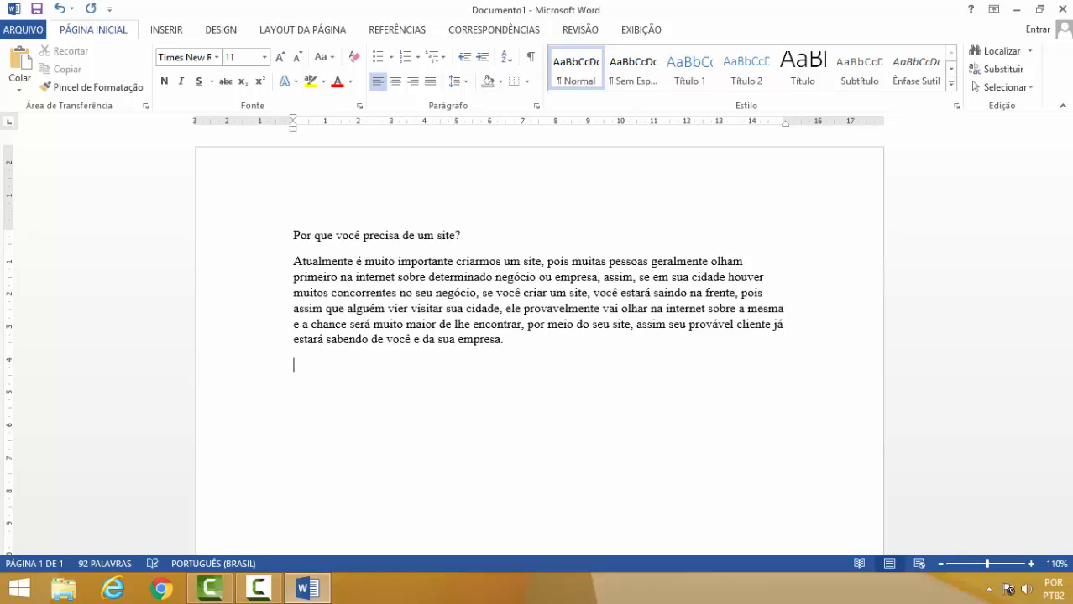
# Write a second paragraph beginning "Imagine por exemplo, alguém que tenha um hotel" about a tourist finding the hotel's site, up to "pelo pró".
pyautogui.doubleClick(302, 263)
pyautogui.click(333, 286)
pyautogui.write('I')
pyautogui.write('agine por')
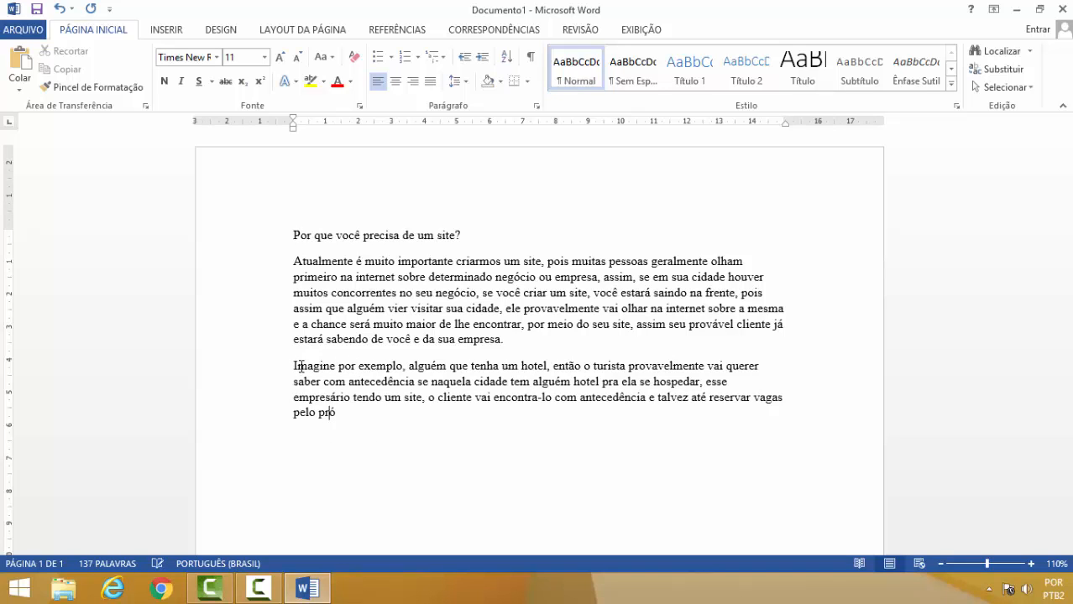
# Finish the second paragraph with "próprio site.".
pyautogui.write('p')
pyautogui.write('rio')
pyautogui.press('BackSpace')
pyautogui.press('Right')
pyautogui.press('Right')
pyautogui.press('Right')
pyautogui.press('Right')
pyautogui.write('site.')
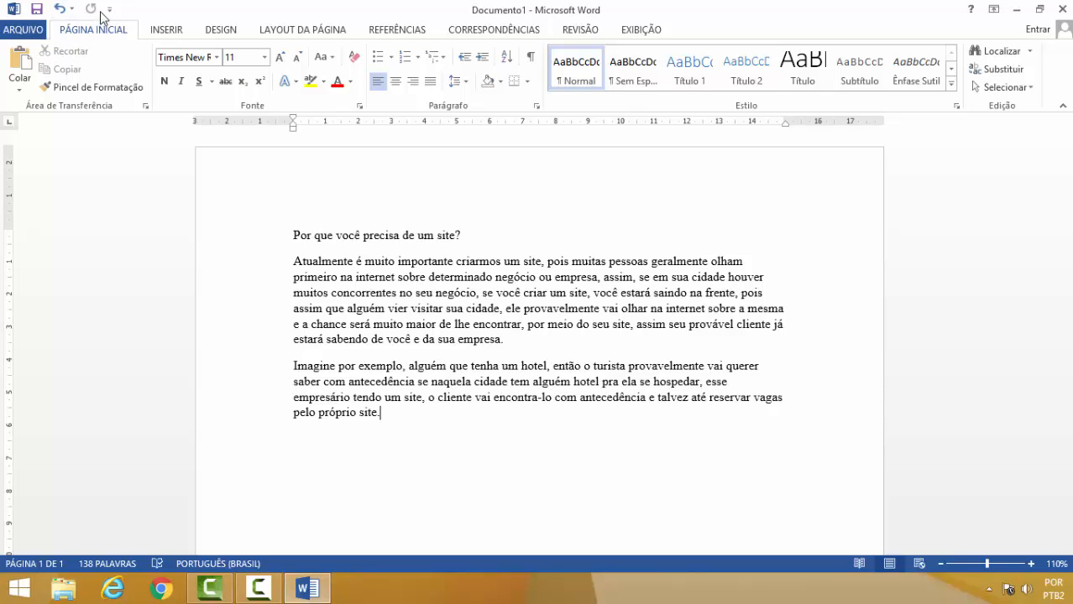
# Open the document's Save As page.
pyautogui.click(25, 30)
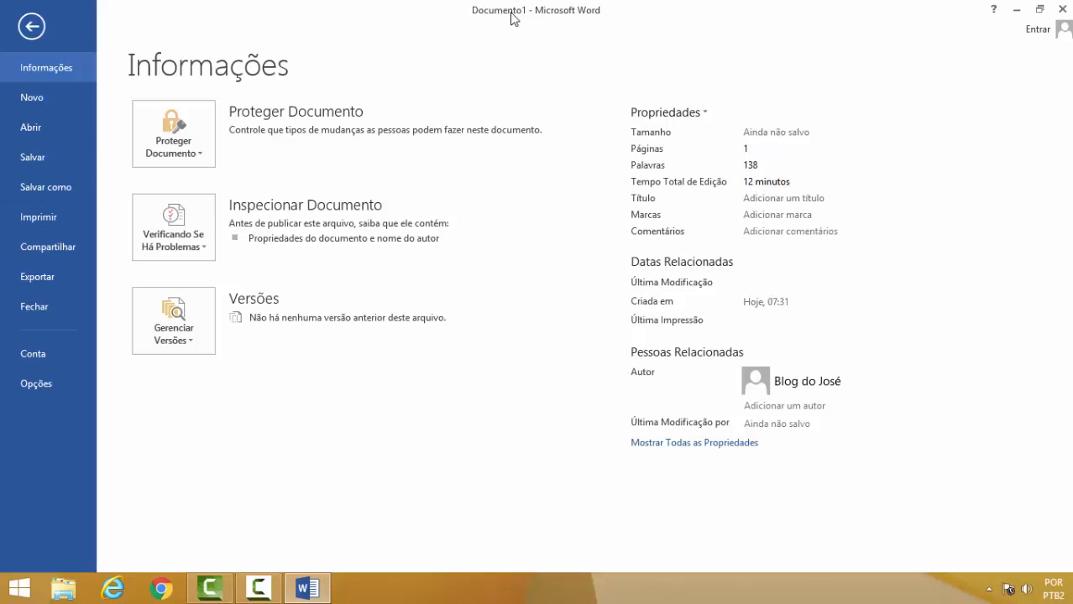
pyautogui.click(54, 172)
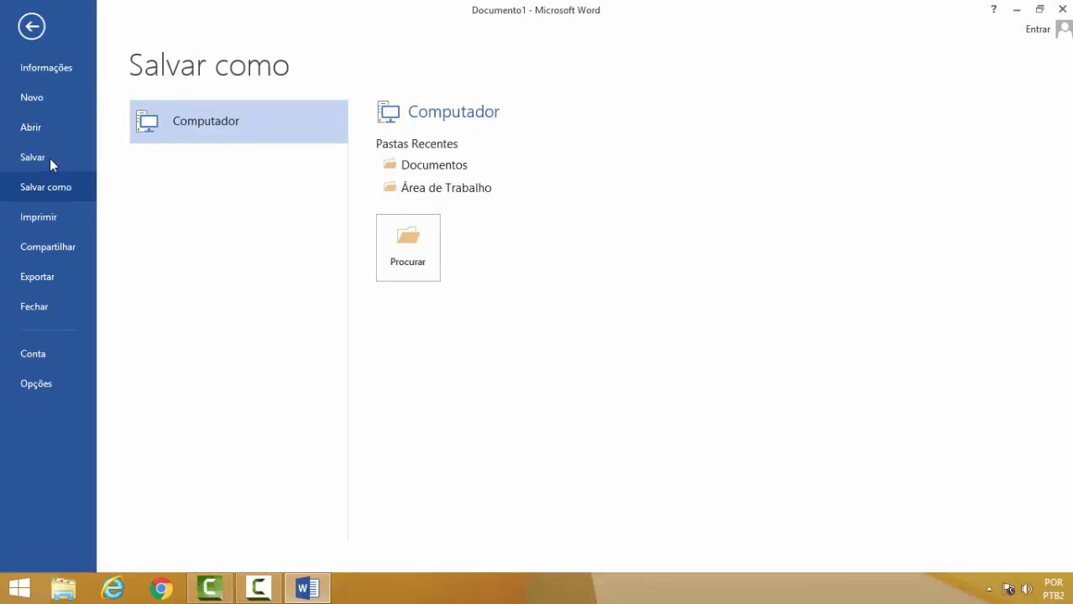
pyautogui.click(48, 159)
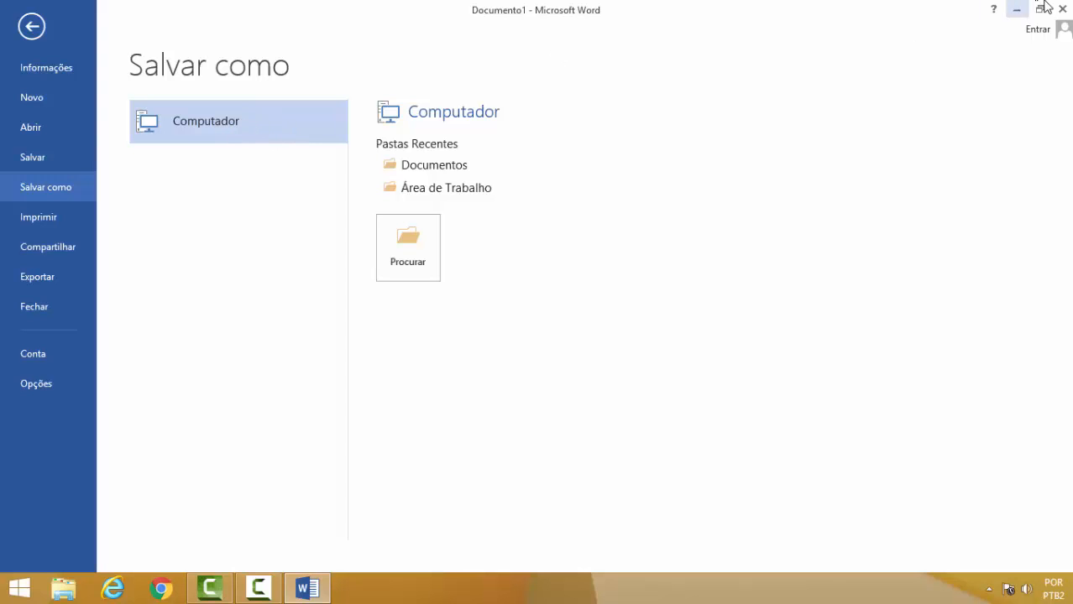
pyautogui.click(1021, 15)
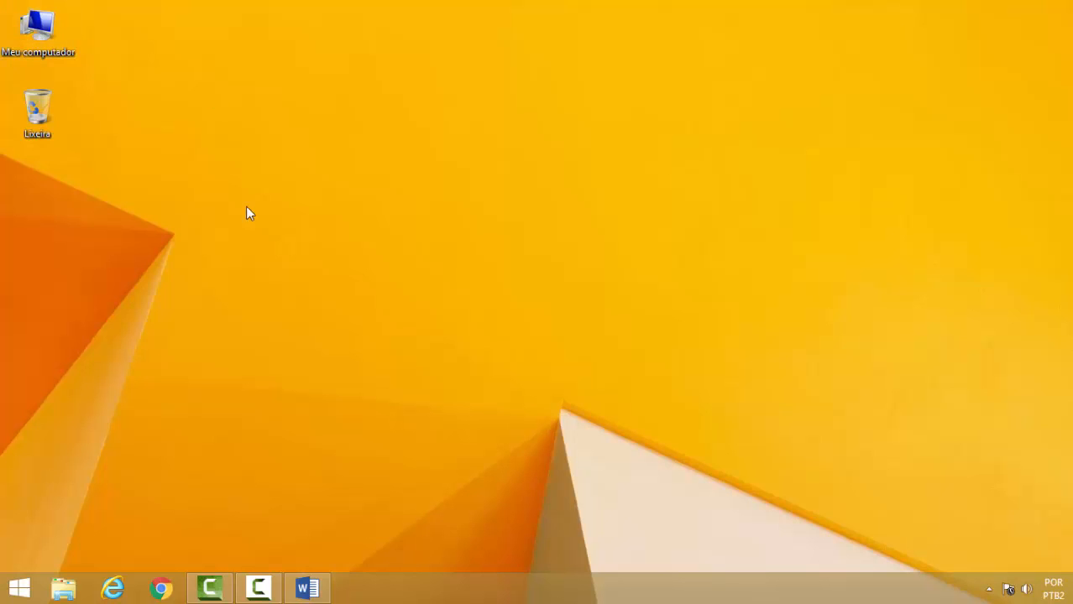
pyautogui.click(308, 588)
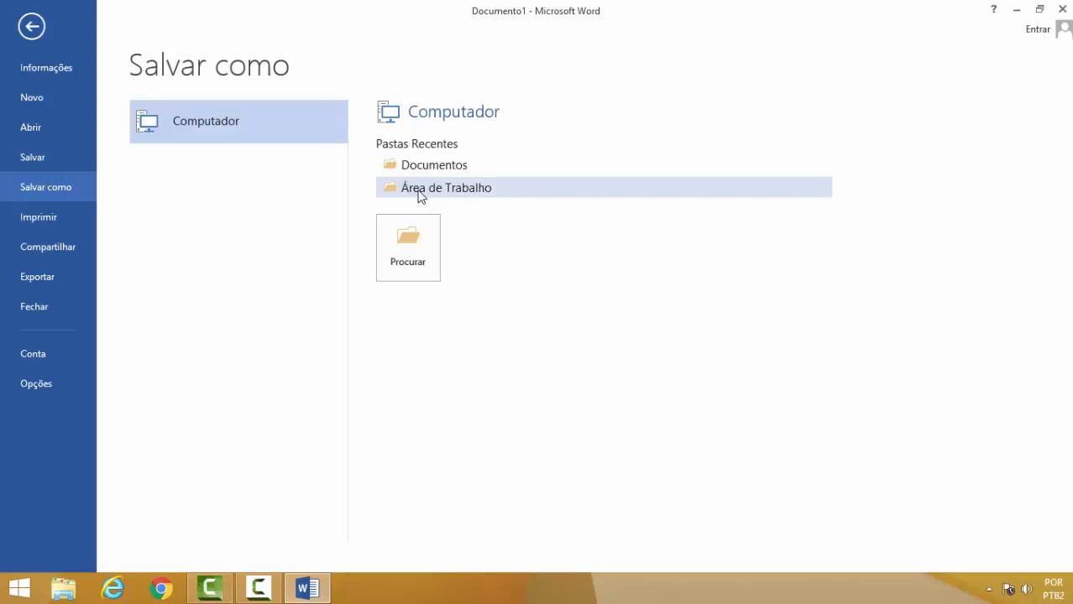
pyautogui.click(1016, 10)
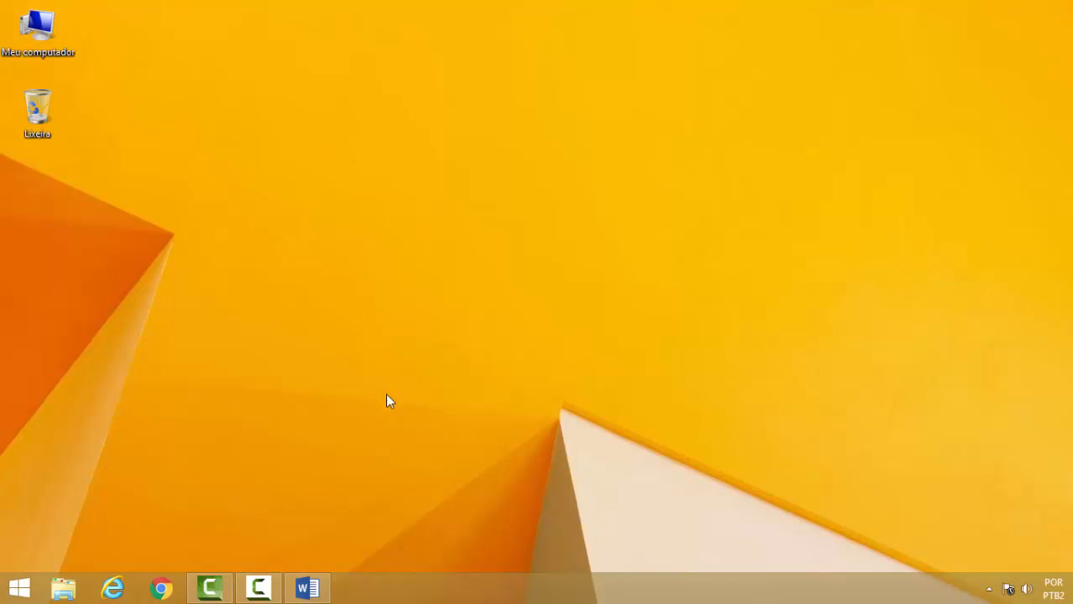
pyautogui.click(322, 585)
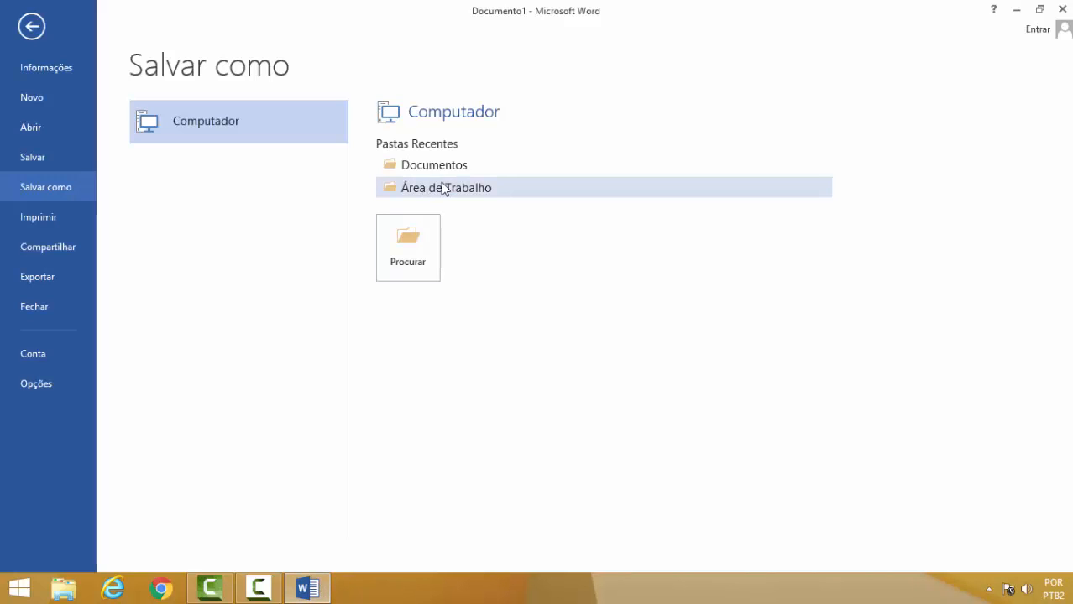
# Minimize Word and open the Documentos folder from Meu computador in File Explorer.
pyautogui.click(1016, 10)
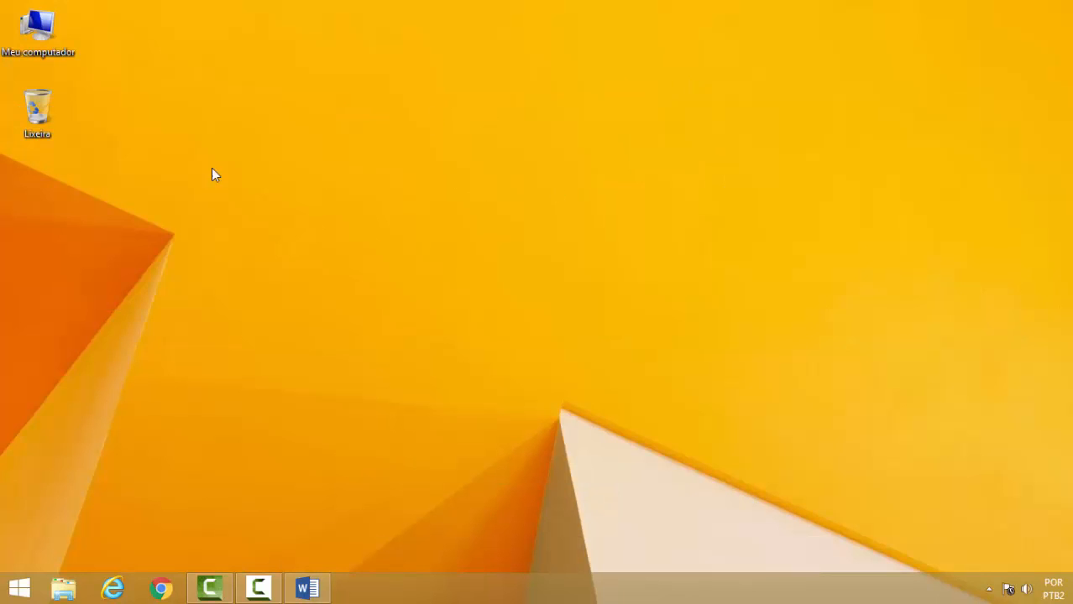
pyautogui.click(308, 588)
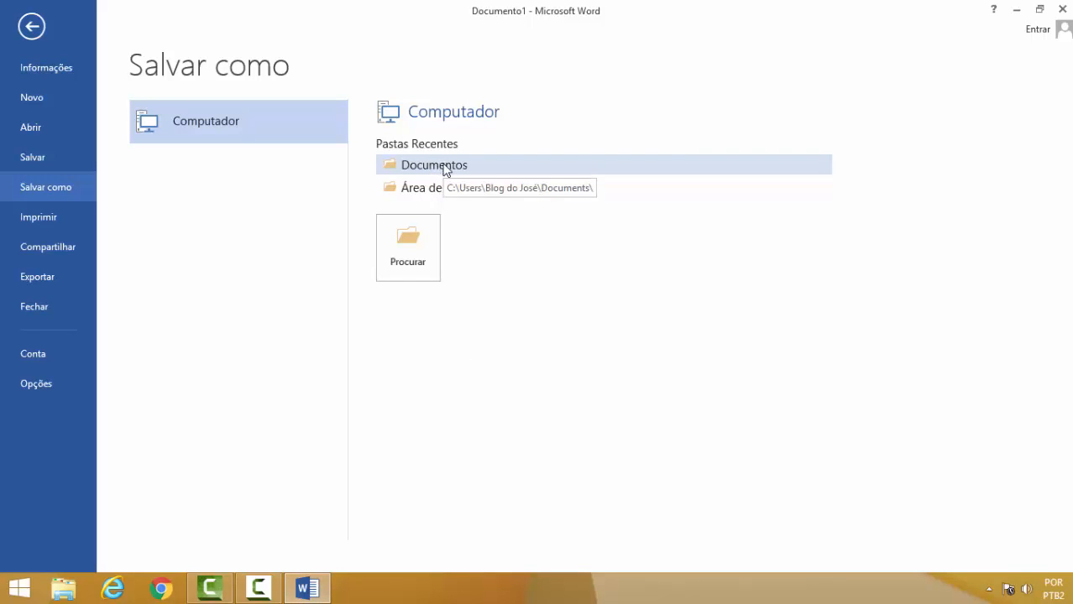
pyautogui.click(1017, 10)
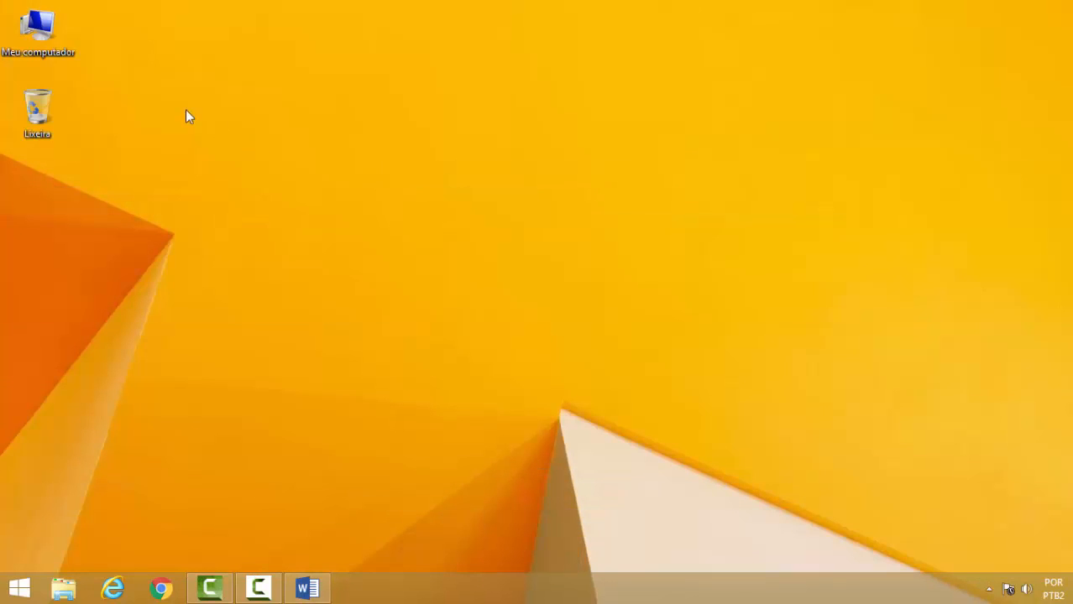
pyautogui.doubleClick(55, 32)
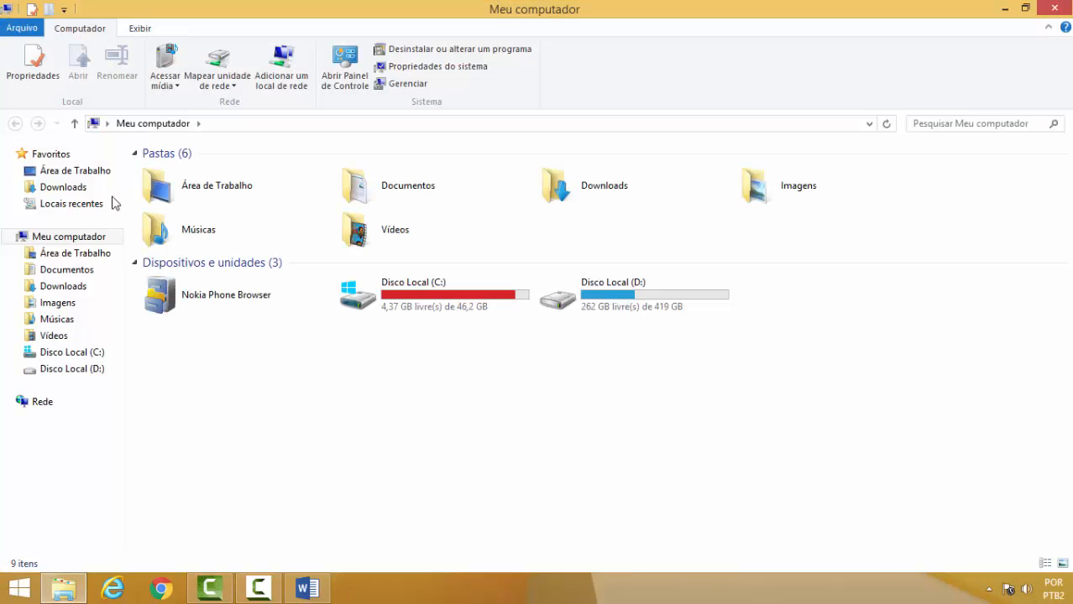
pyautogui.click(67, 275)
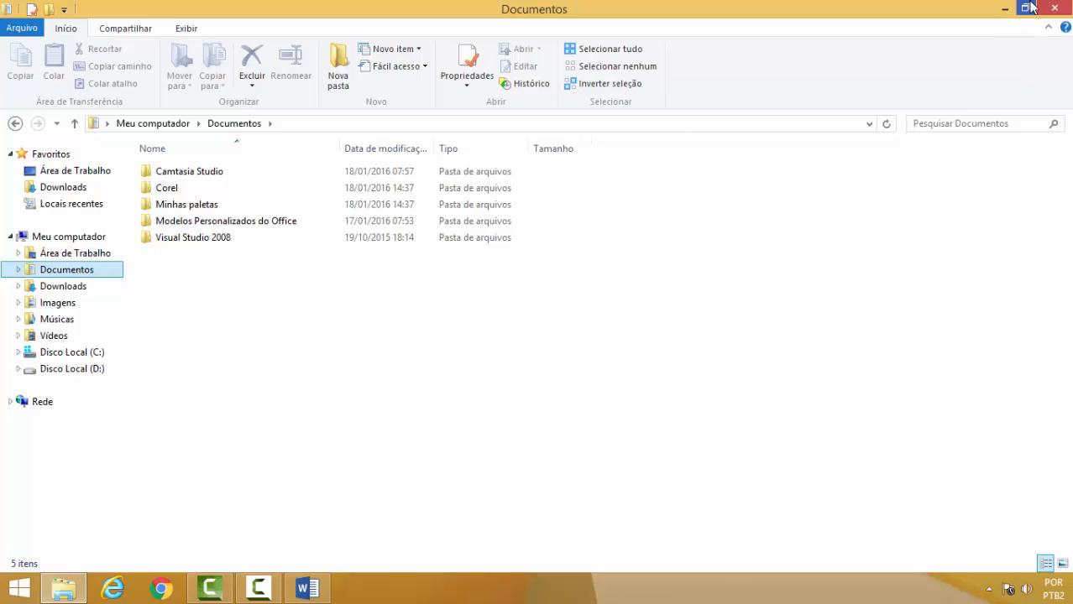
pyautogui.click(1005, 8)
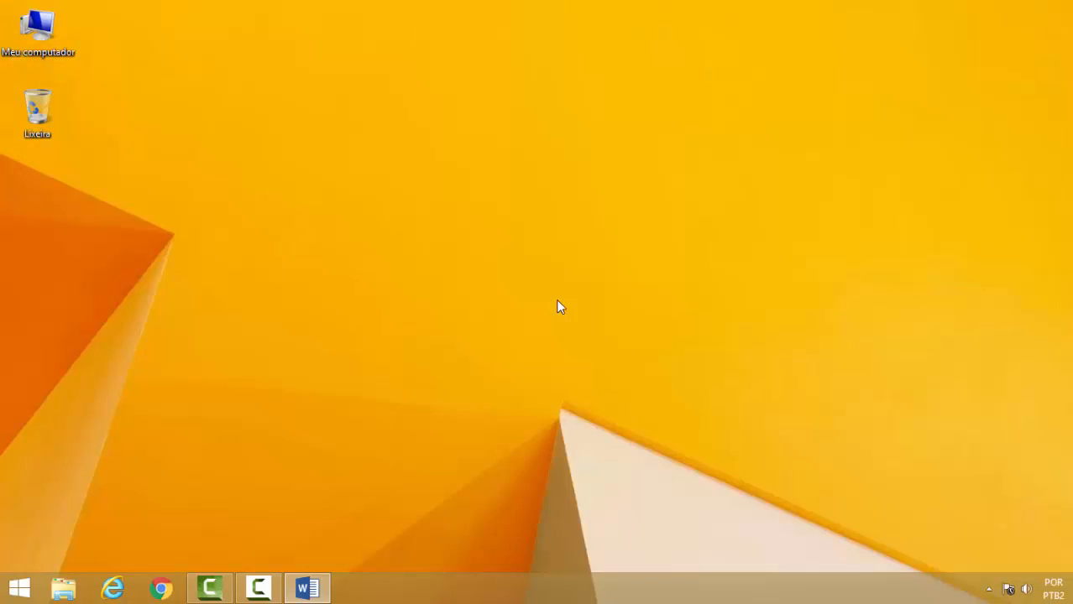
pyautogui.click(307, 589)
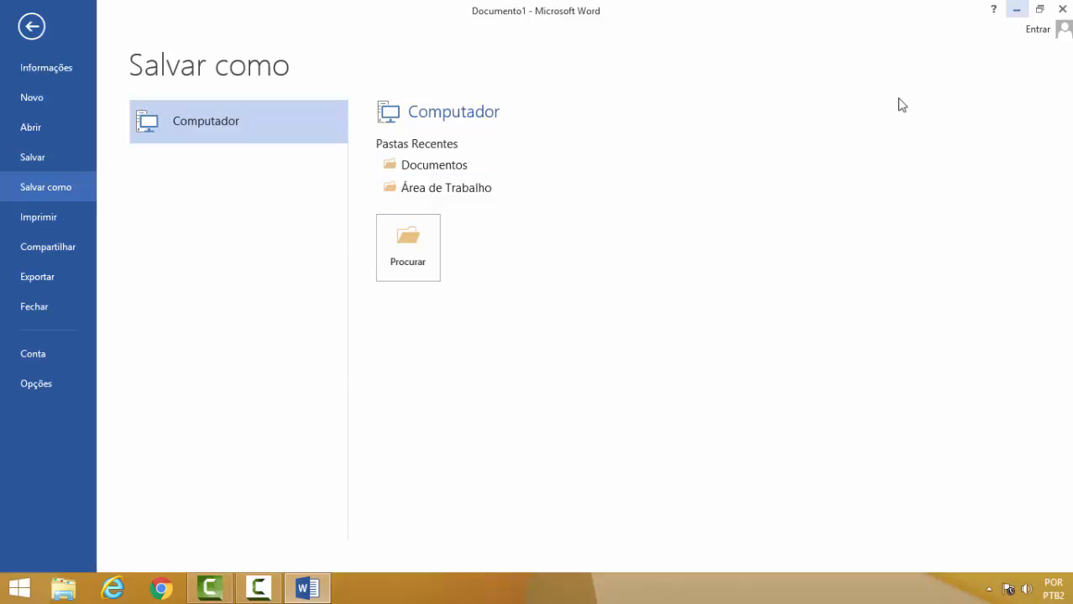
pyautogui.moveTo(319, 595)
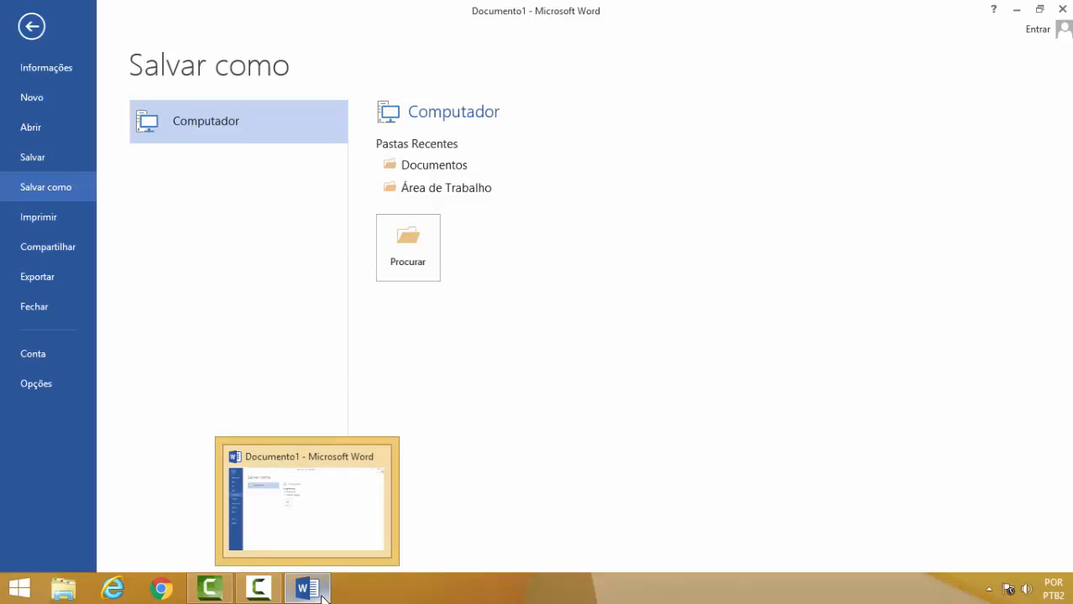
pyautogui.click(1015, 13)
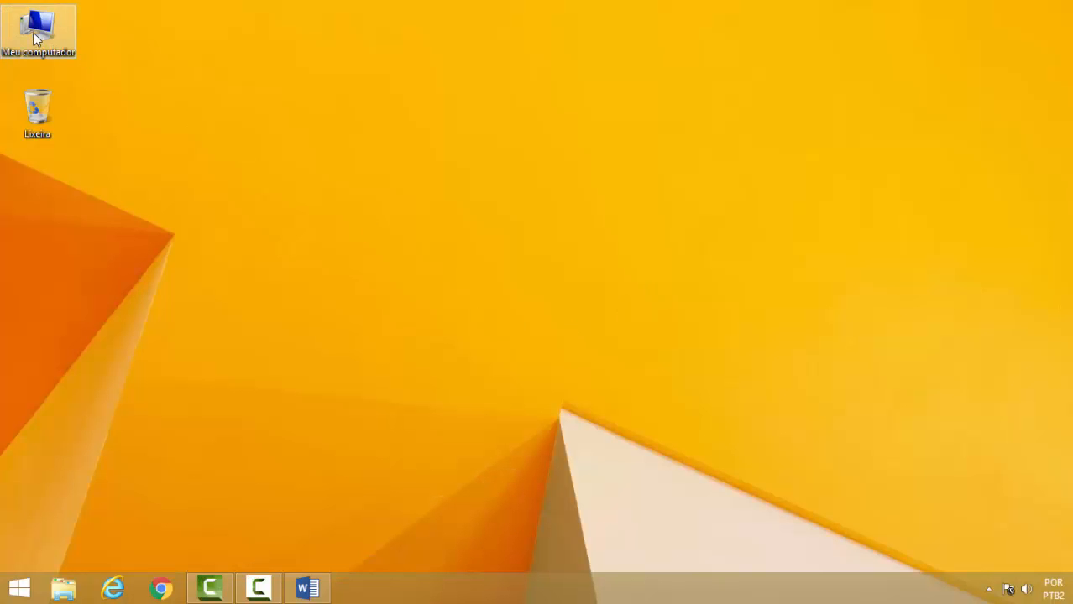
# Open Meu computador in File Explorer and examine its drives.
pyautogui.doubleClick(35, 38)
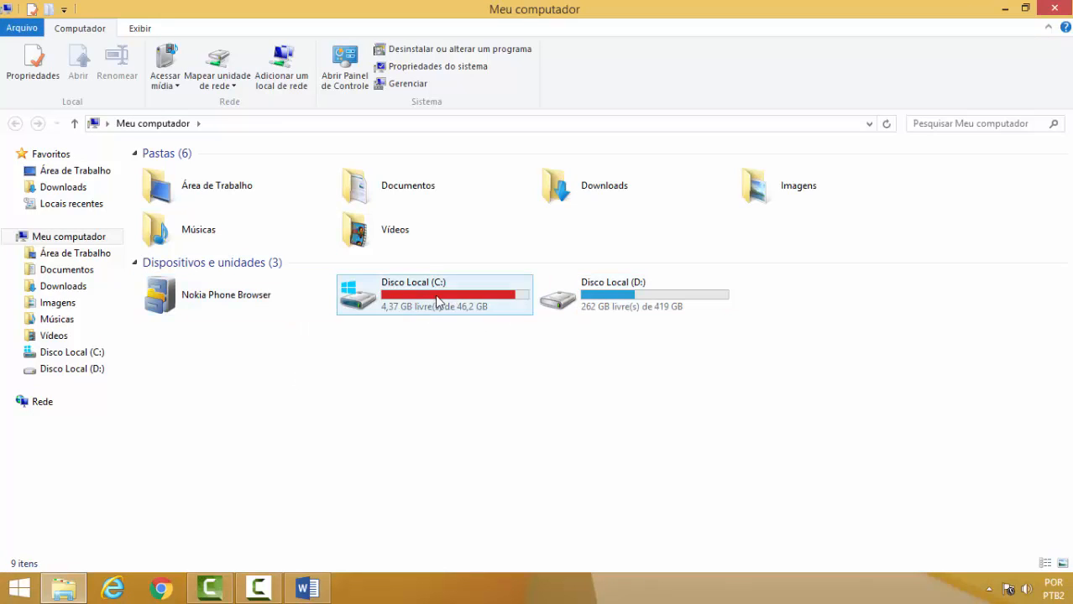
pyautogui.moveTo(427, 300)
pyautogui.moveTo(642, 295)
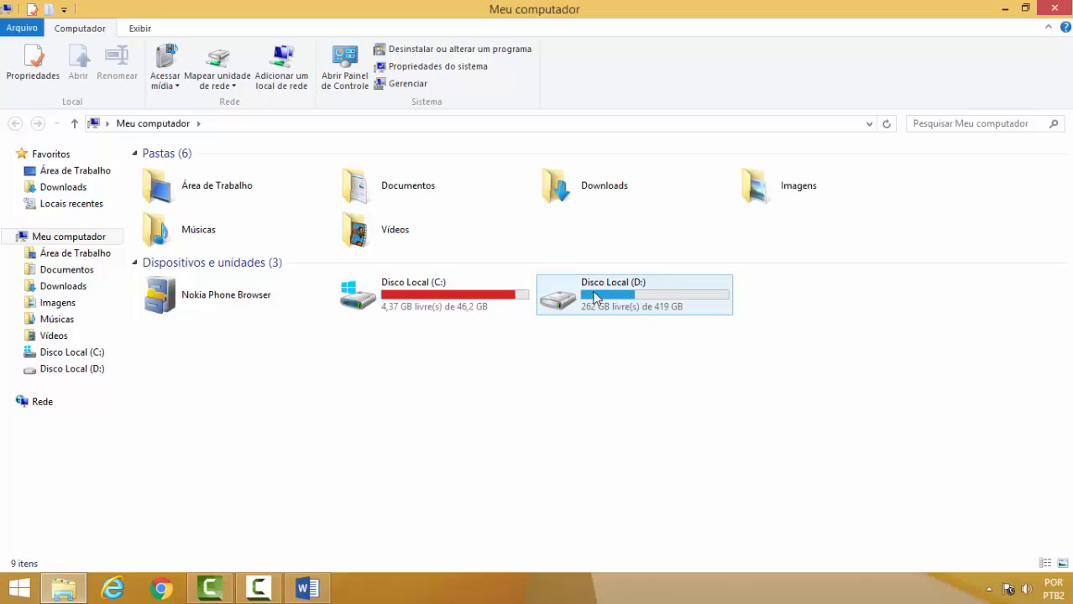
pyautogui.moveTo(602, 299)
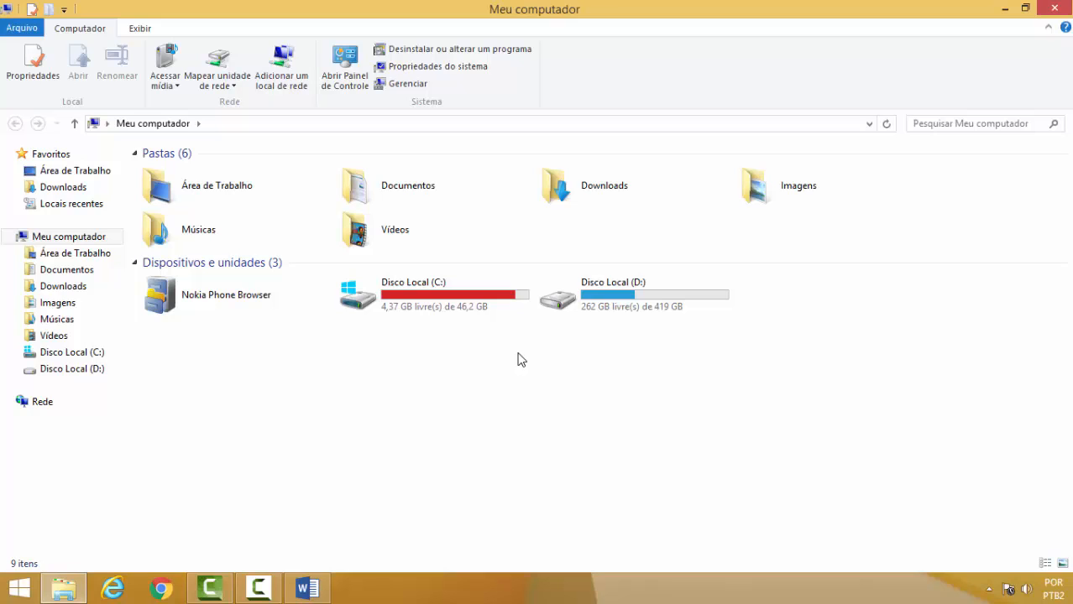
pyautogui.moveTo(628, 298)
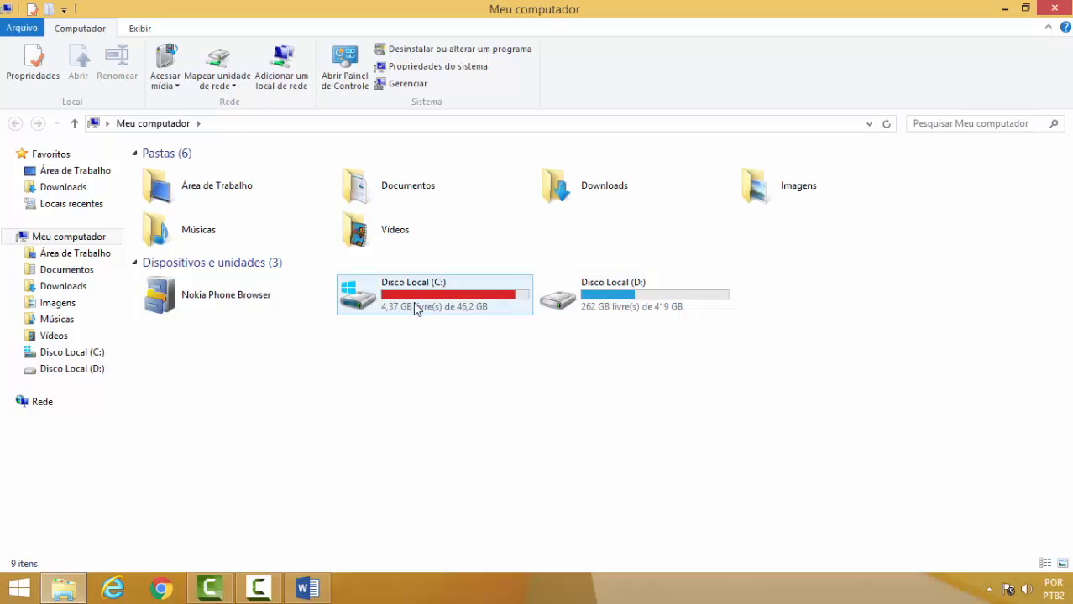
pyautogui.moveTo(416, 307)
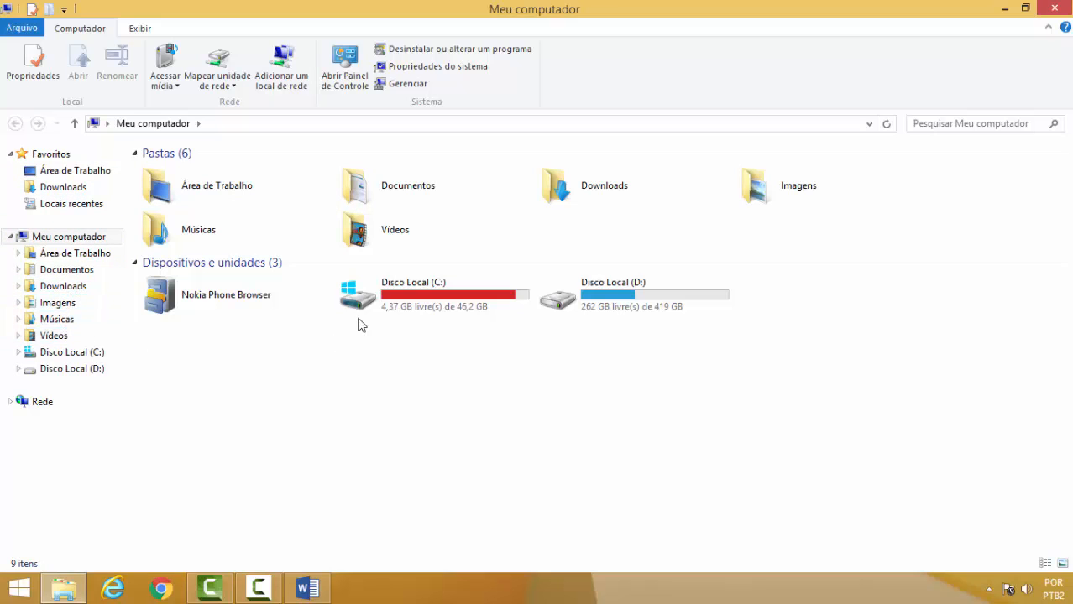
pyautogui.click(383, 306)
# Open Disco Local (C:) and create a new folder named "Meus Documentos".
pyautogui.click(318, 589)
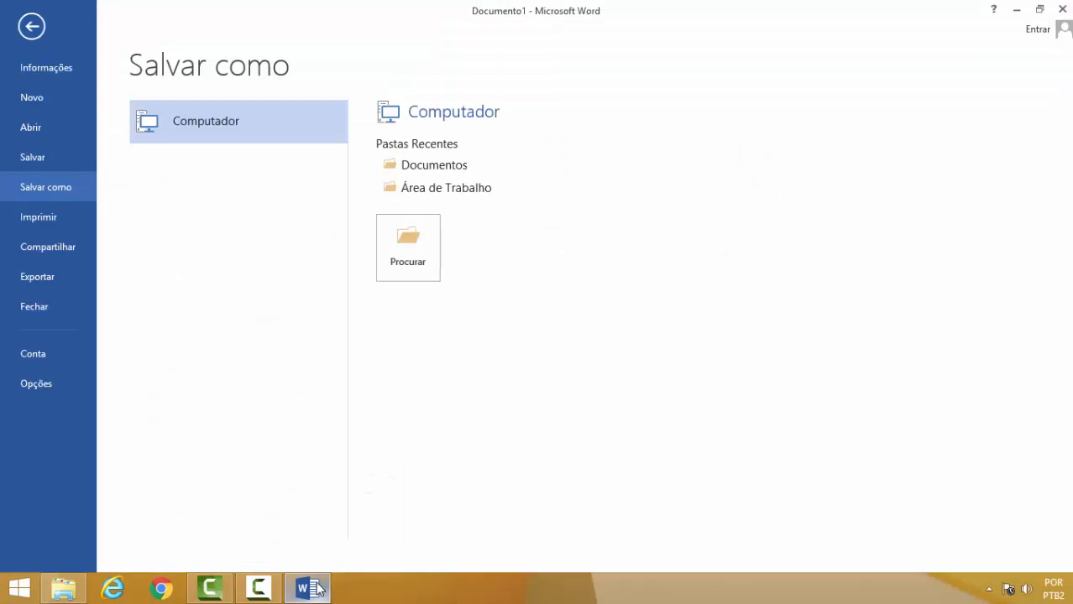
pyautogui.click(318, 590)
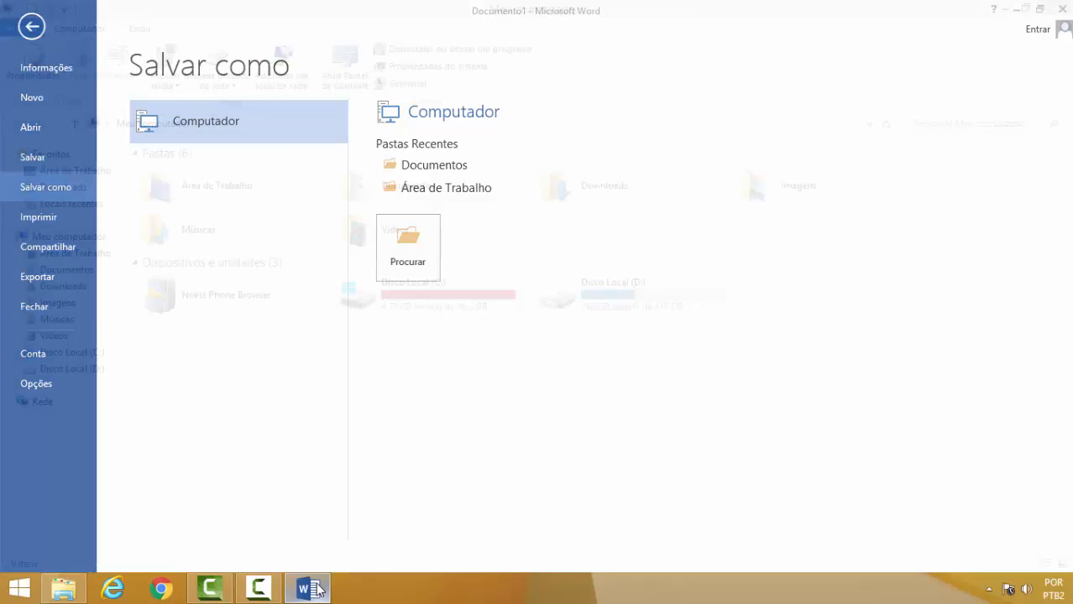
pyautogui.click(409, 300)
pyautogui.doubleClick(409, 299)
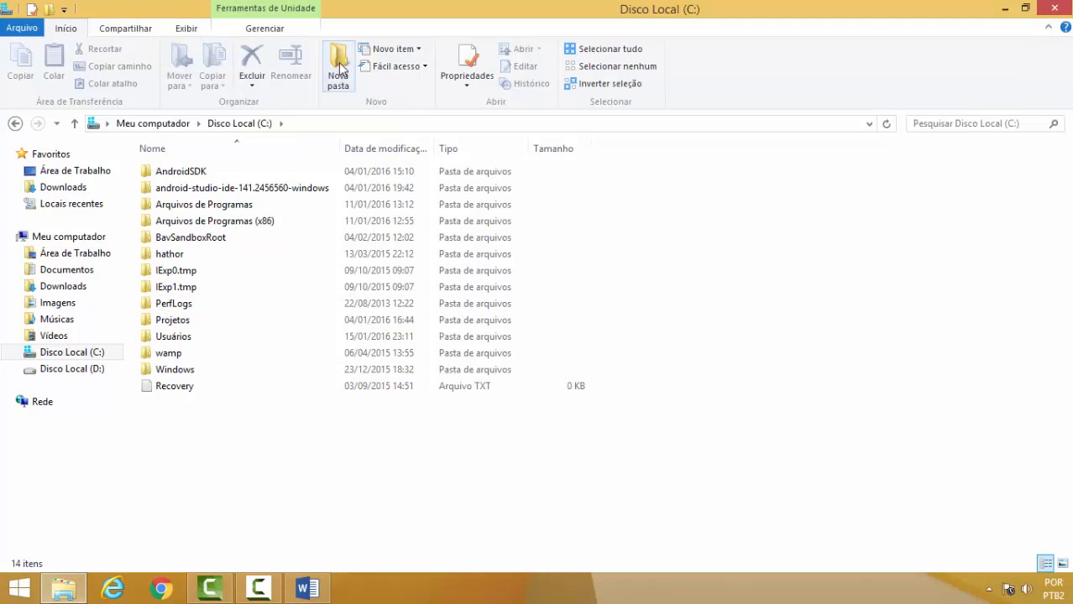
pyautogui.click(340, 76)
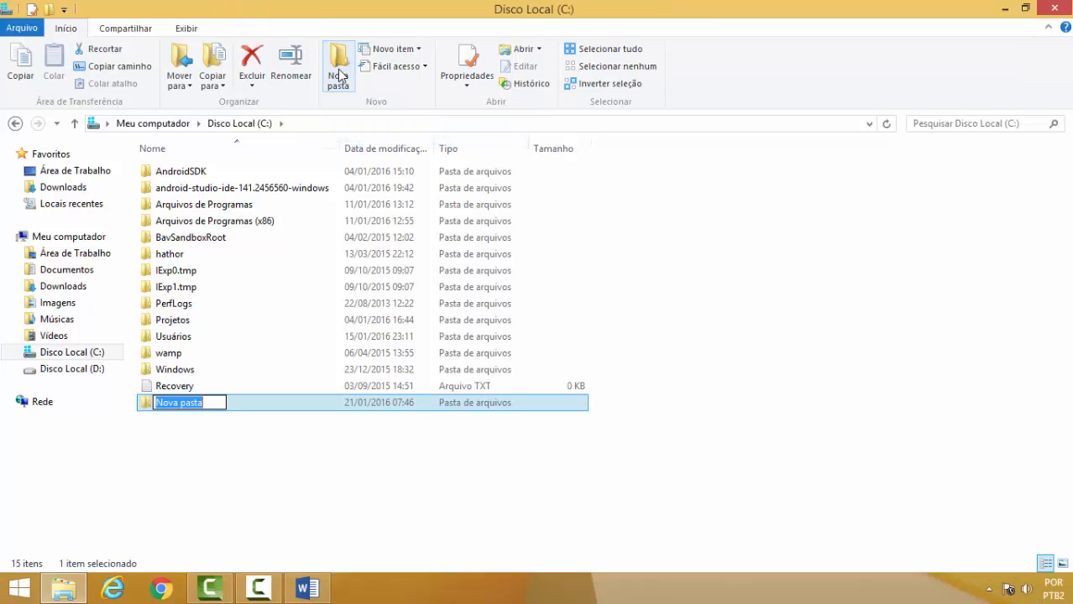
pyautogui.write('Meuds')
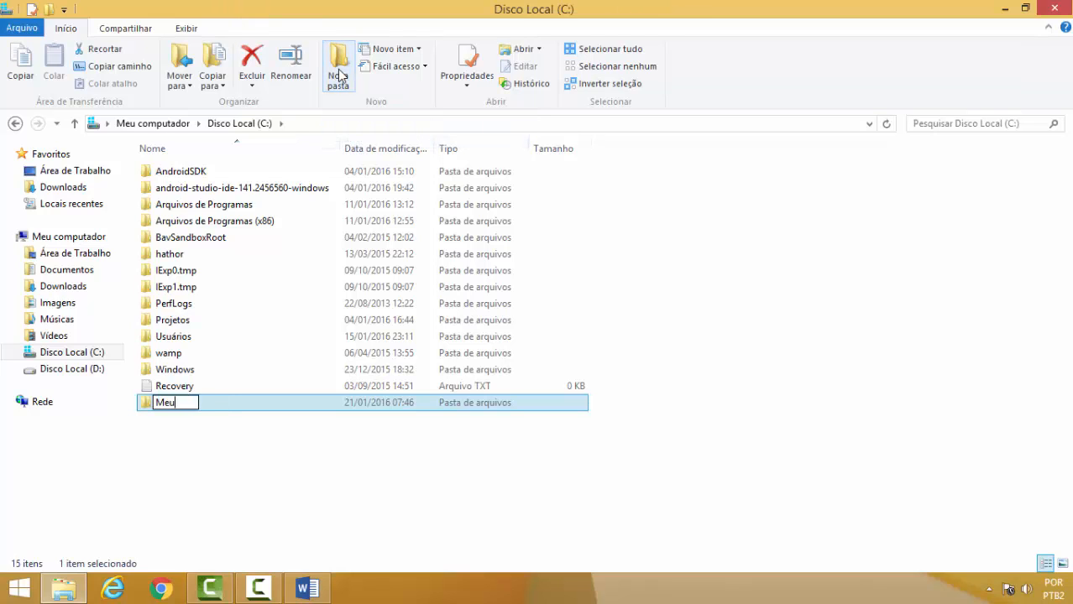
pyautogui.press('BackSpace')
pyautogui.press('BackSpace')
pyautogui.write('s Documentos')
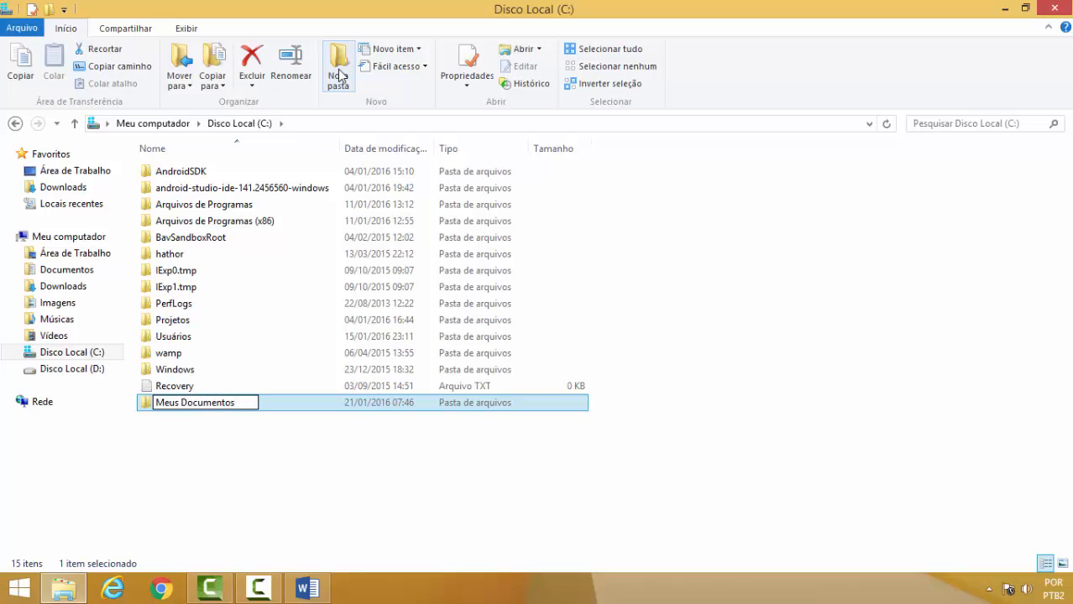
pyautogui.press('Return')
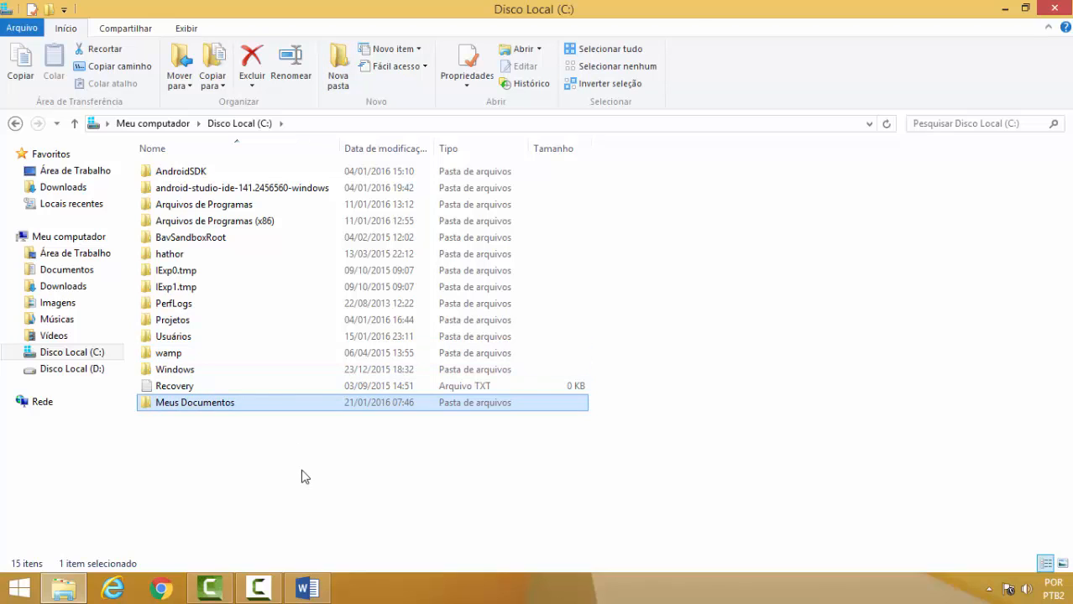
# Open the Meus Documentos folder, then switch back to Word's Save As page.
pyautogui.click(301, 475)
pyautogui.doubleClick(239, 404)
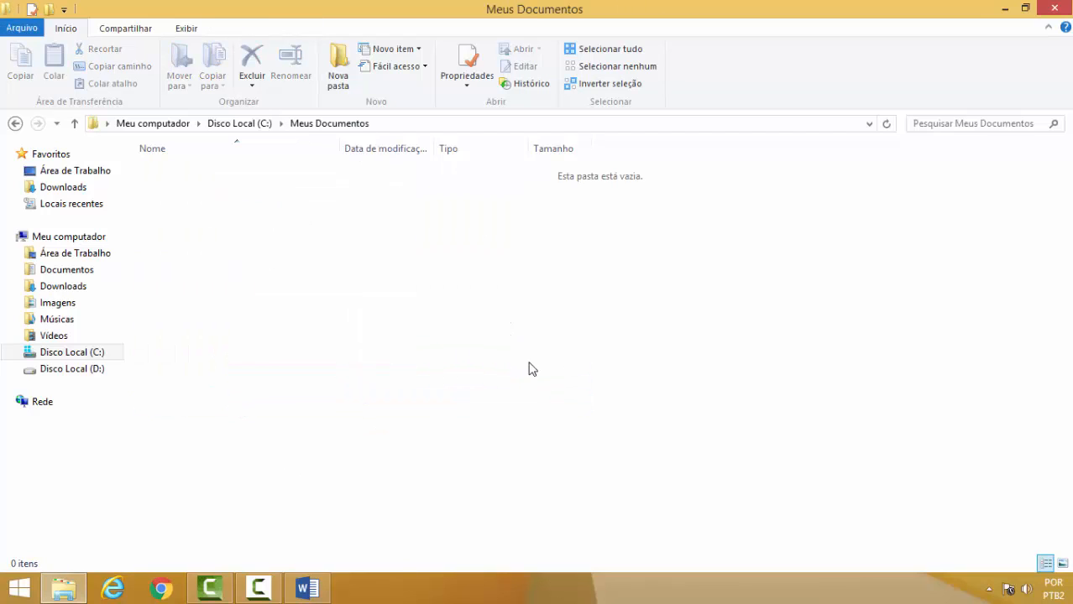
pyautogui.click(322, 589)
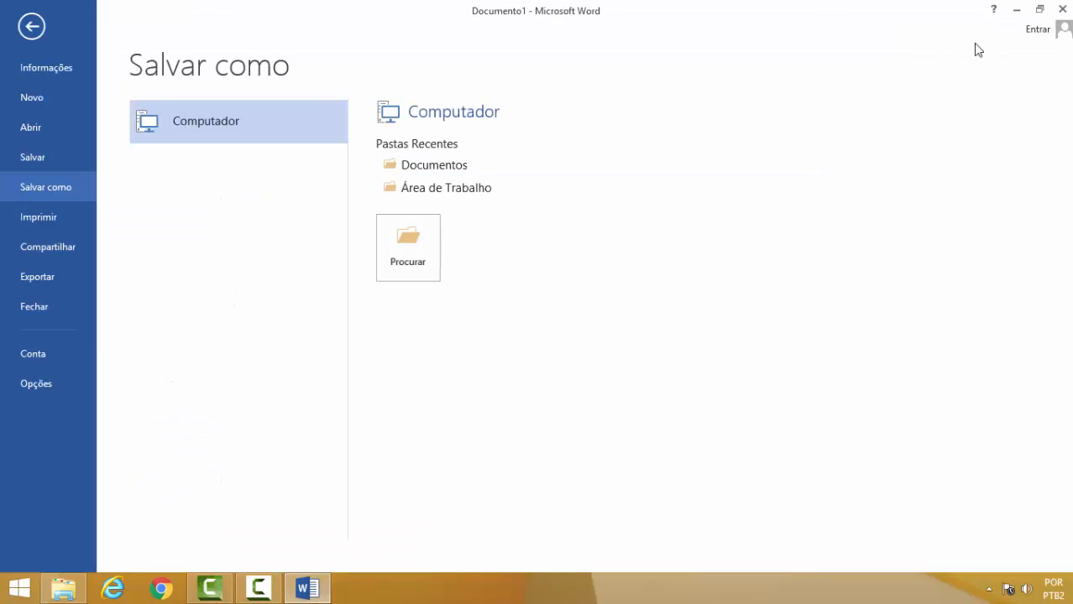
pyautogui.click(1015, 9)
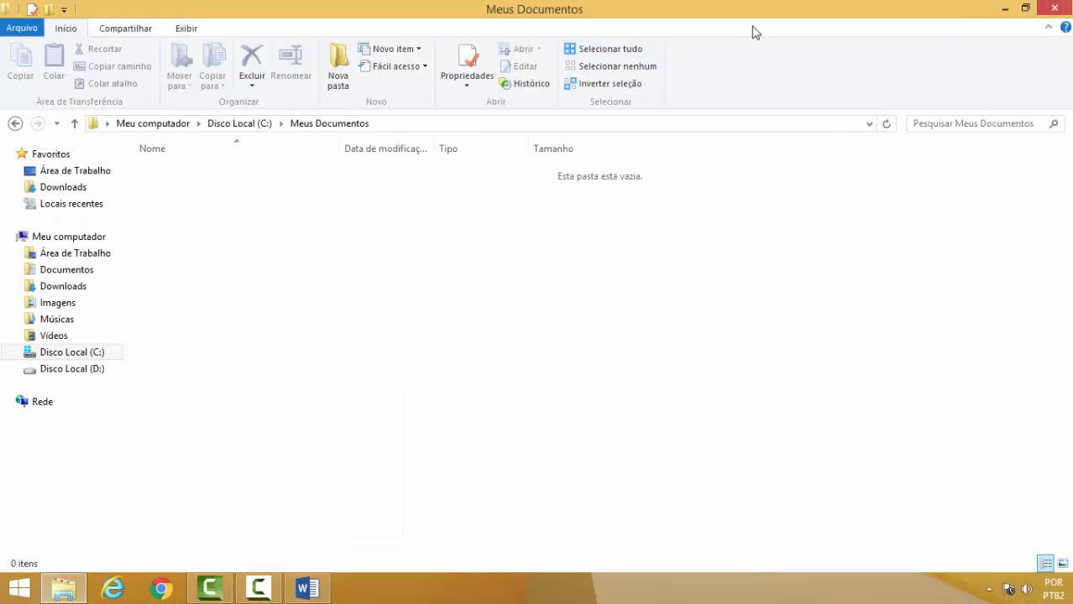
pyautogui.click(1054, 7)
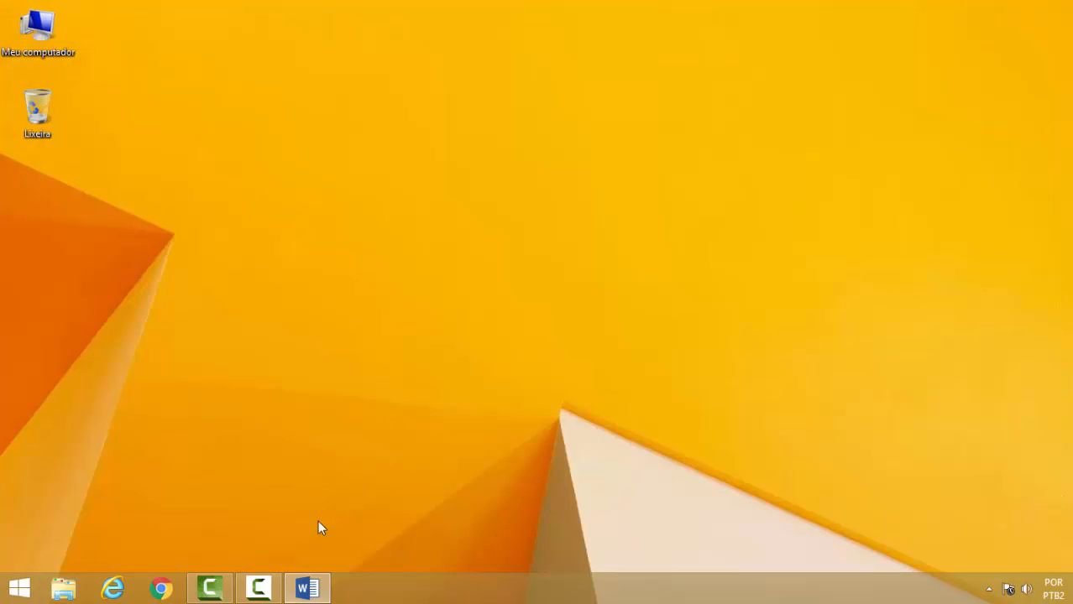
pyautogui.click(308, 588)
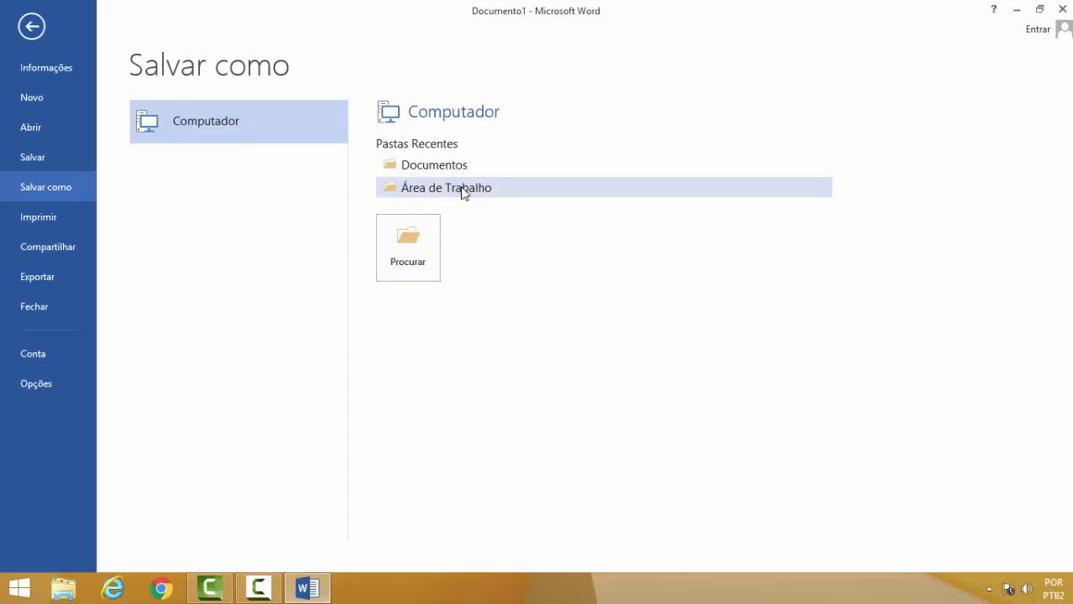
# Open the Browse save dialog and move it to the middle of the screen.
pyautogui.click(409, 255)
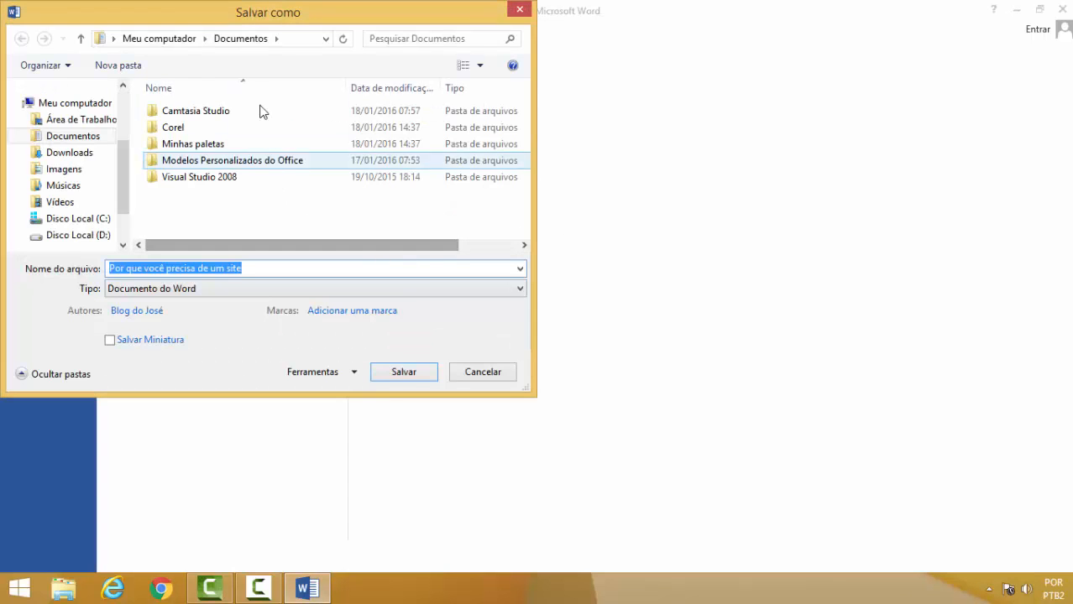
pyautogui.moveTo(266, 12); pyautogui.dragTo(651, 70)
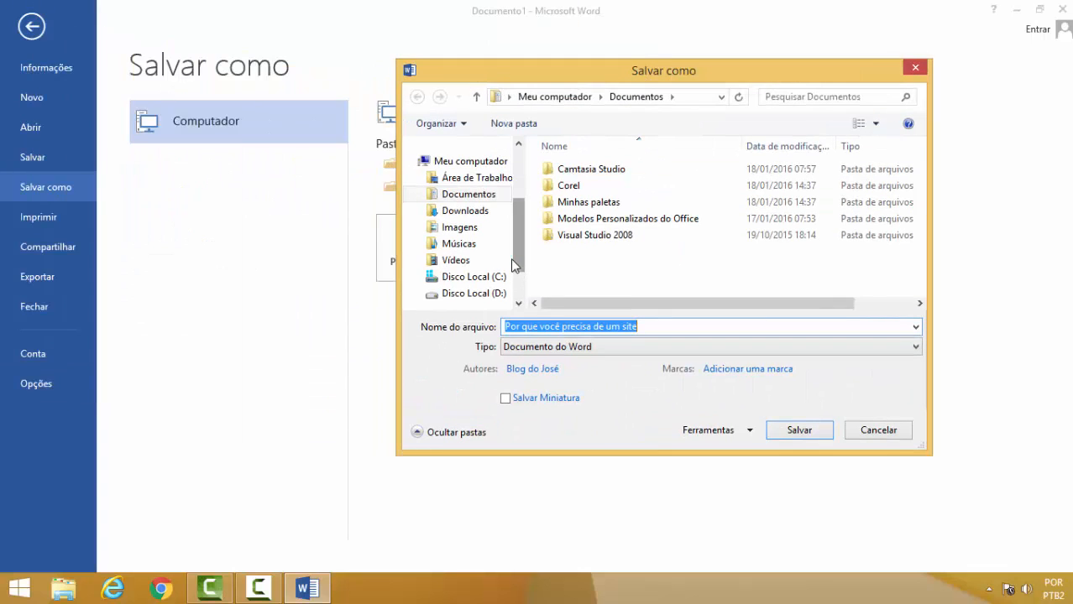
pyautogui.scroll(3, 519, 231)
pyautogui.scroll(-2, 523, 231)
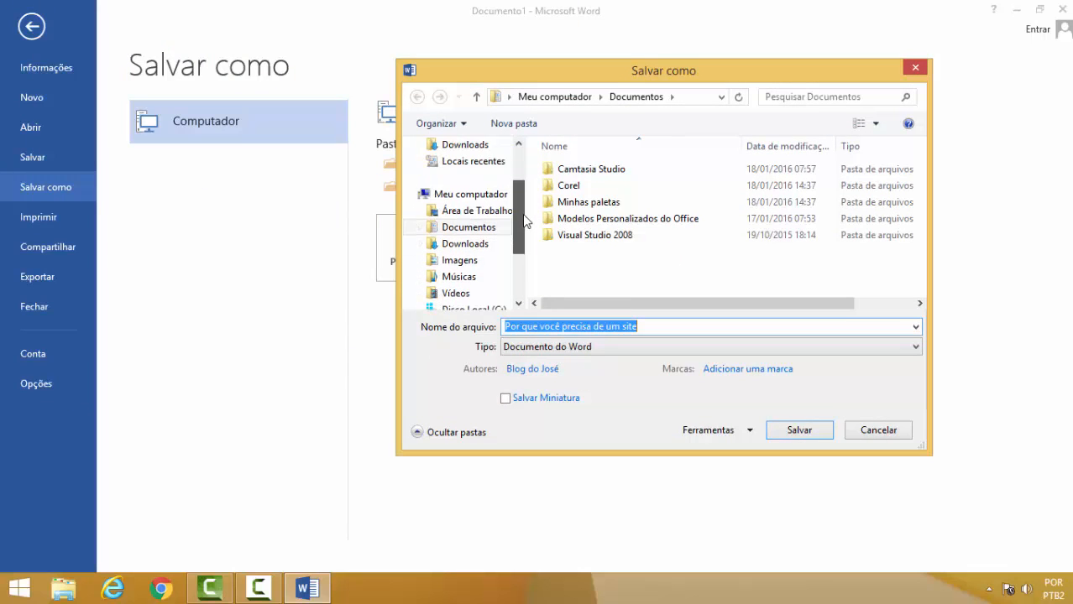
pyautogui.scroll(-2, 525, 239)
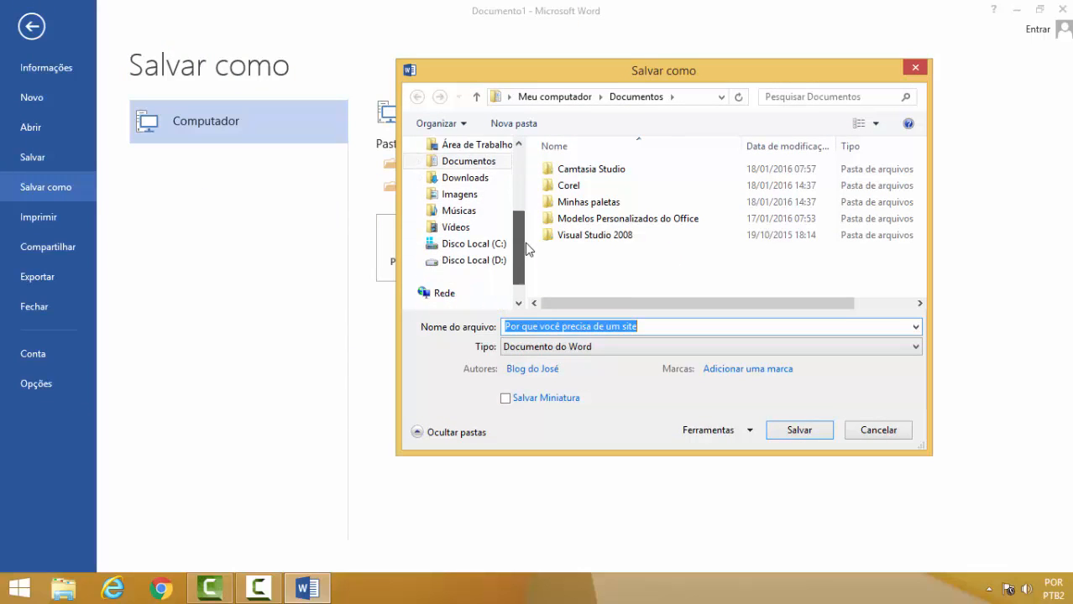
# Browse the dialog's folders and scroll Disco Local (C:) to the Meus Documentos folder.
pyautogui.click(475, 244)
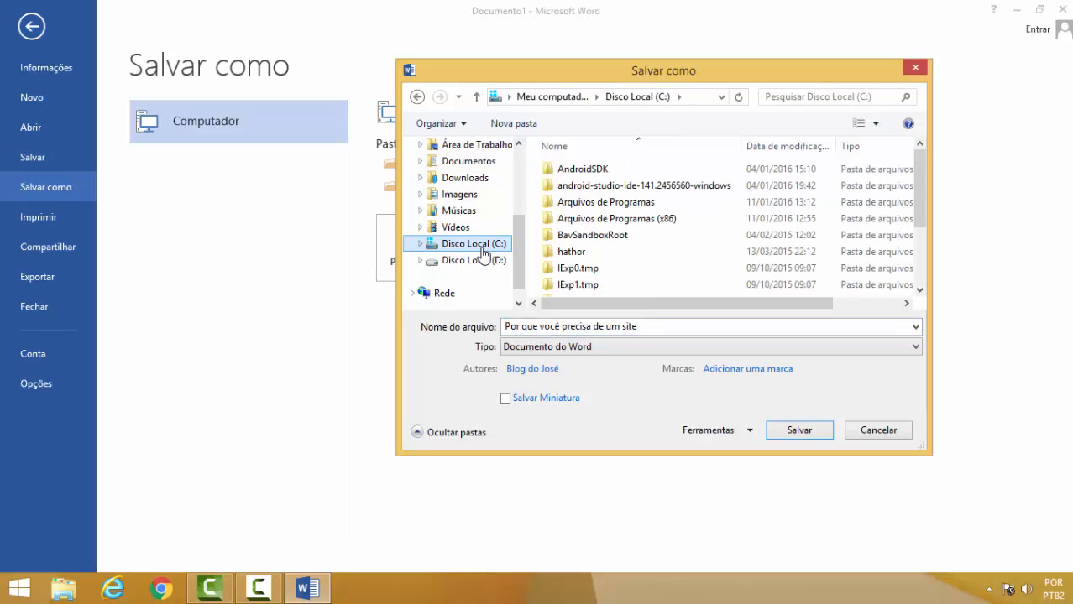
pyautogui.click(469, 217)
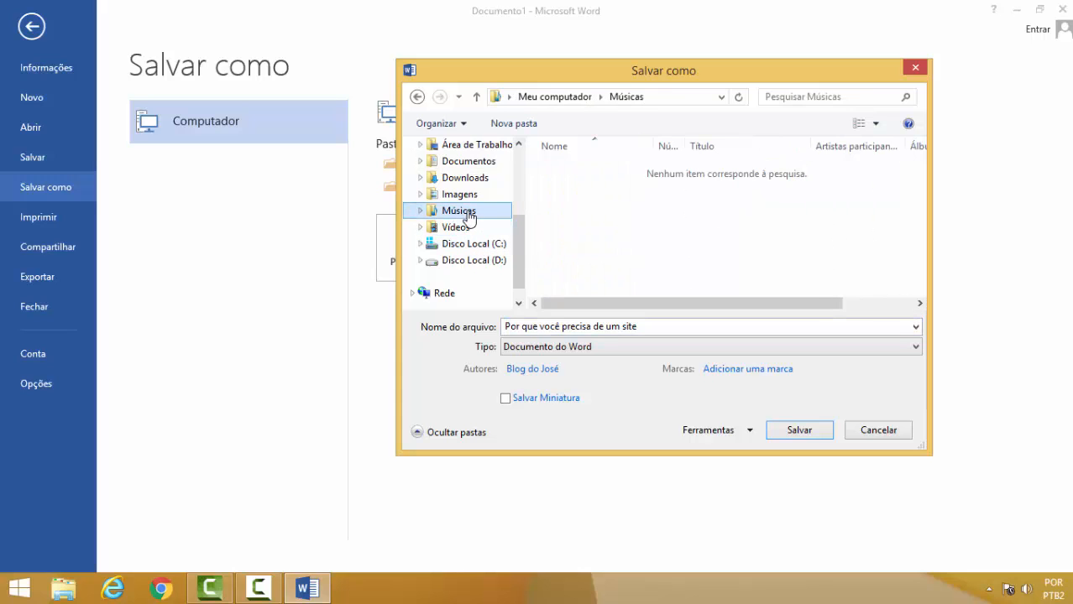
pyautogui.click(477, 161)
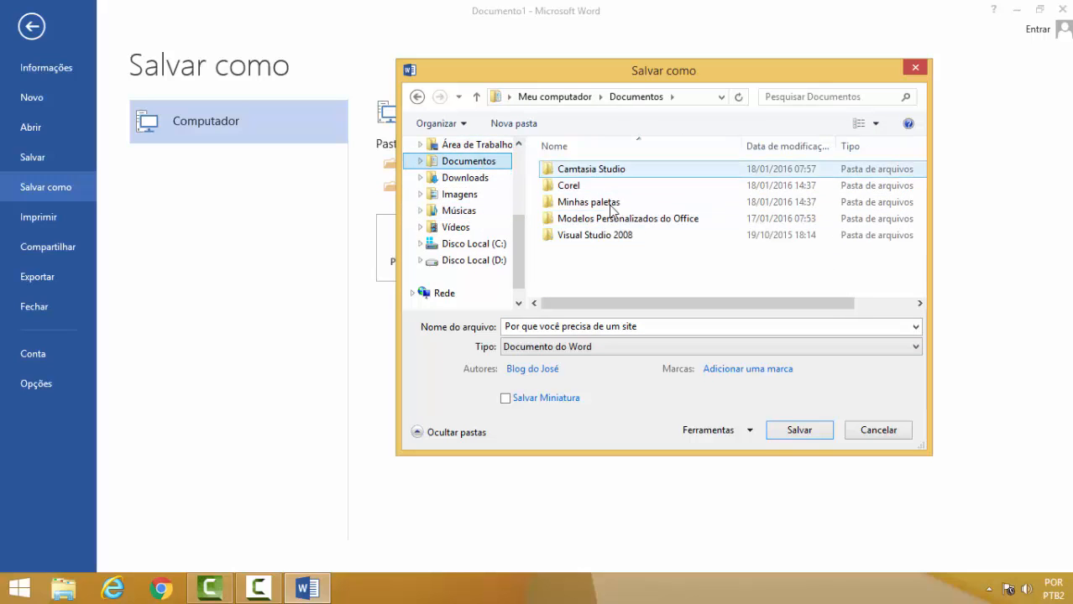
pyautogui.click(461, 233)
pyautogui.click(467, 212)
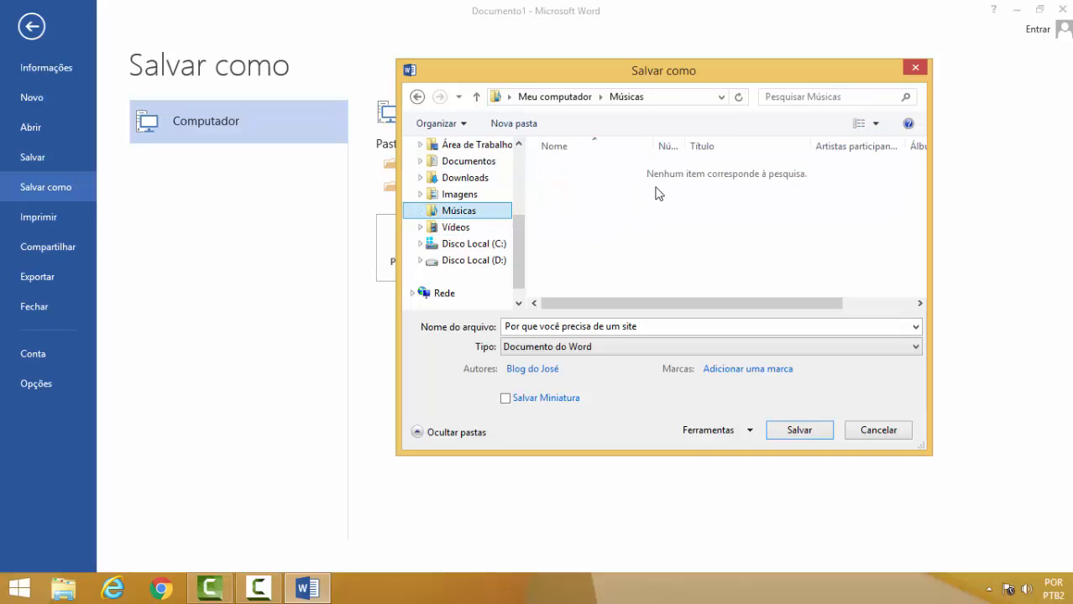
pyautogui.click(483, 250)
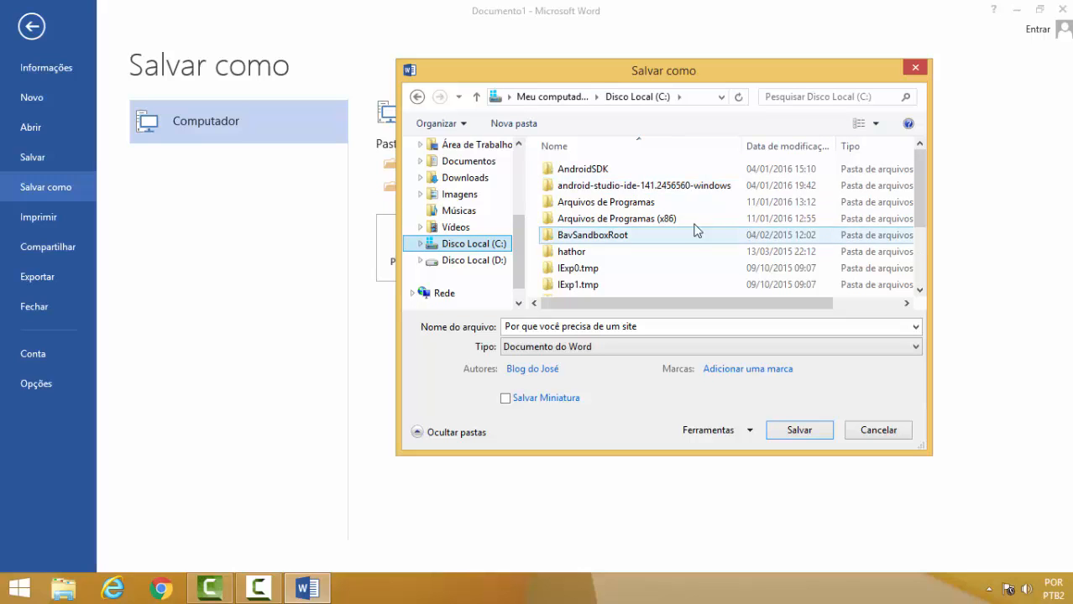
pyautogui.moveTo(920, 180); pyautogui.dragTo(935, 222)
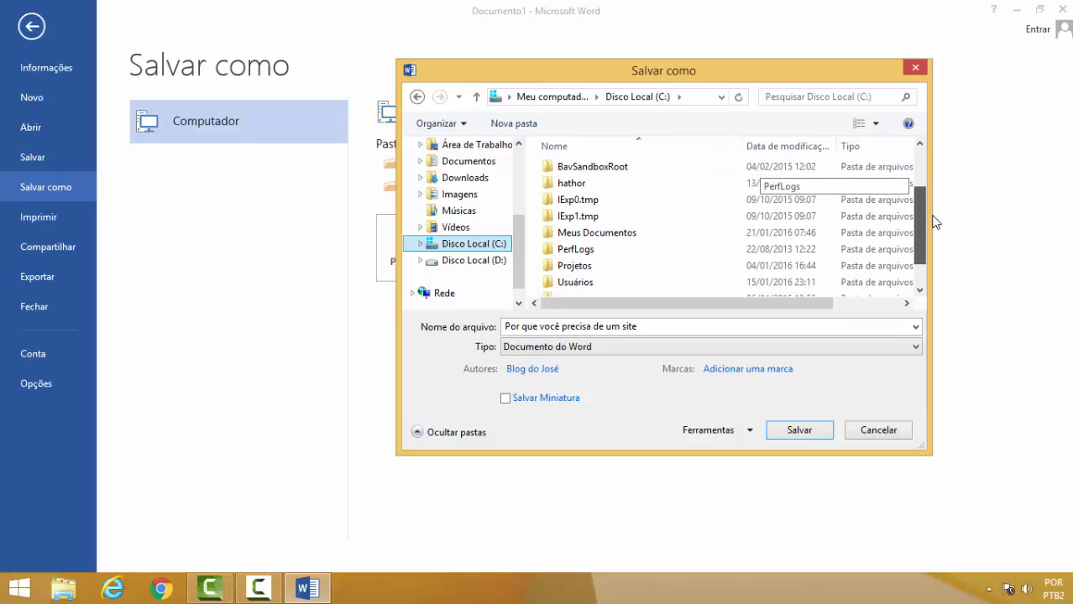
# Choose the Meus Documentos folder on Disco Local (C:) as the save location in the dialog.
pyautogui.doubleClick(599, 240)
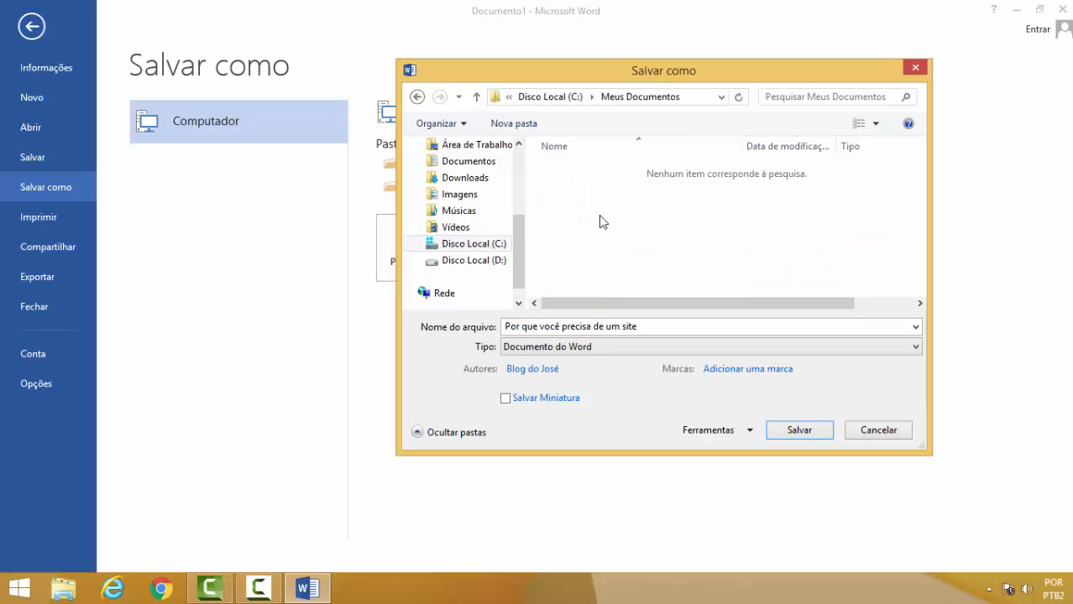
pyautogui.click(554, 97)
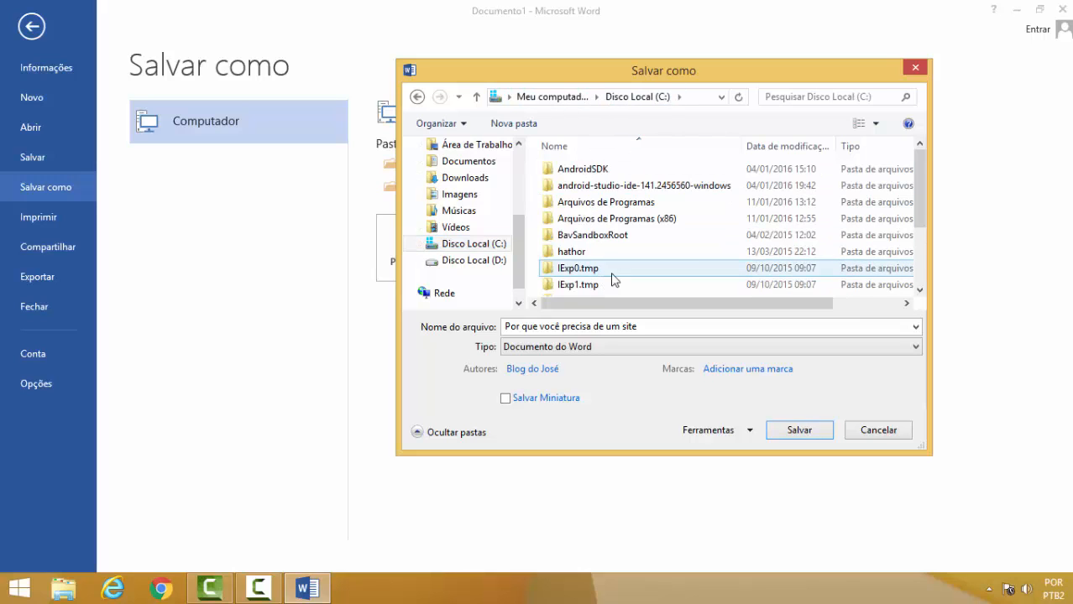
pyautogui.moveTo(919, 183); pyautogui.dragTo(924, 235)
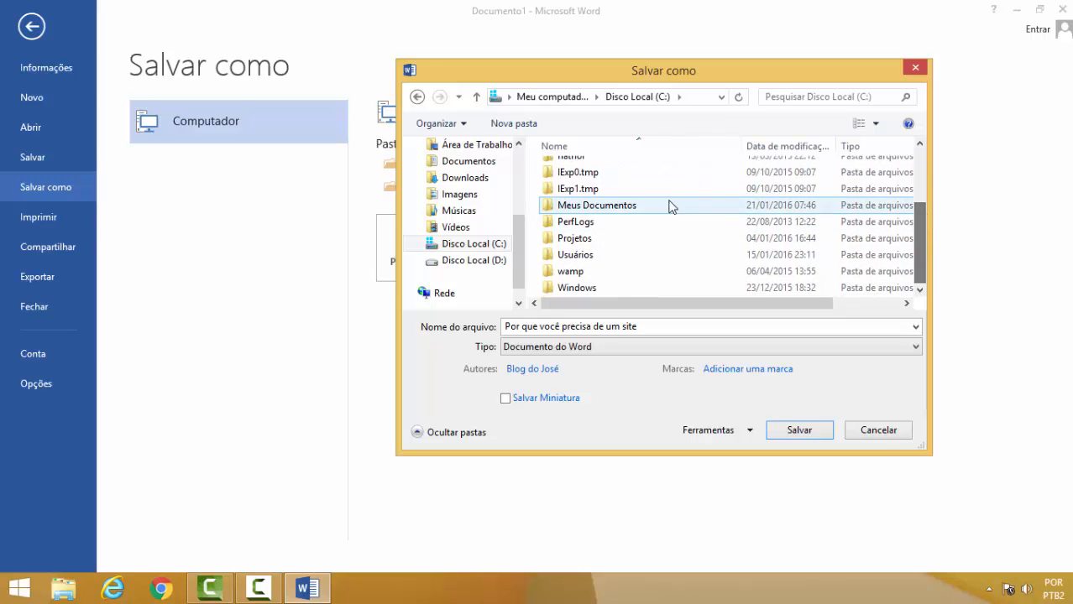
pyautogui.click(609, 207)
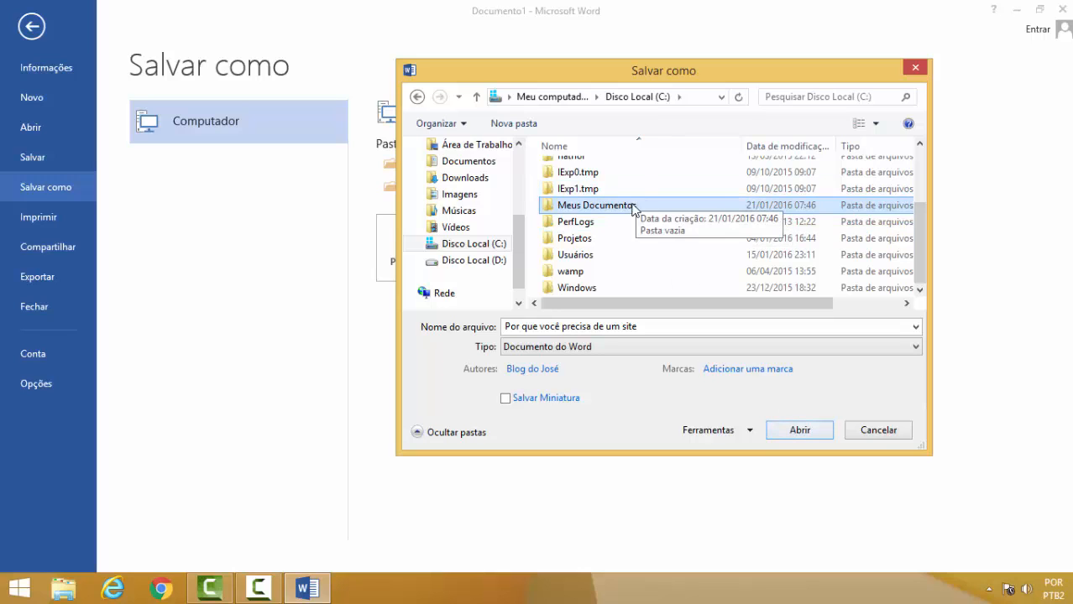
pyautogui.click(798, 431)
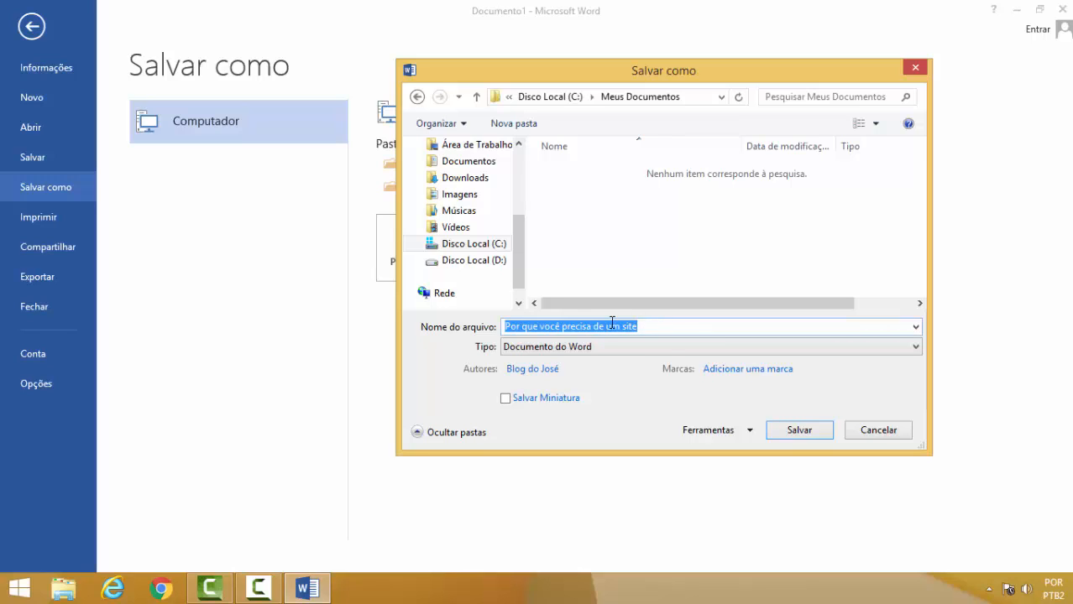
# Save the document as "Por que você precisa de um site" in Meus Documentos and close Word.
pyautogui.click(666, 324)
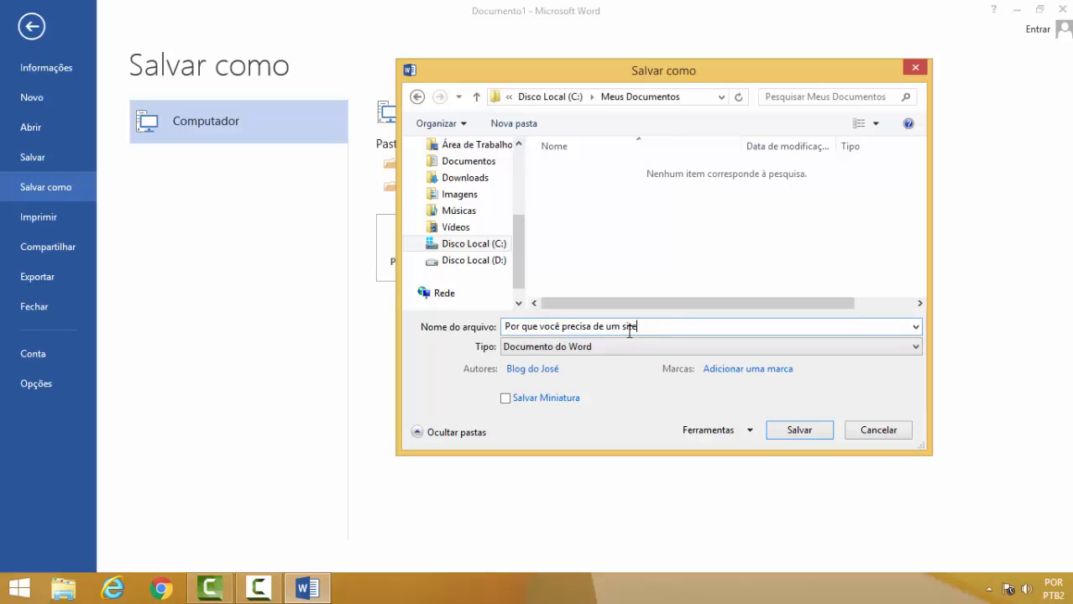
pyautogui.moveTo(510, 327); pyautogui.dragTo(487, 324)
pyautogui.moveTo(640, 327); pyautogui.dragTo(498, 324)
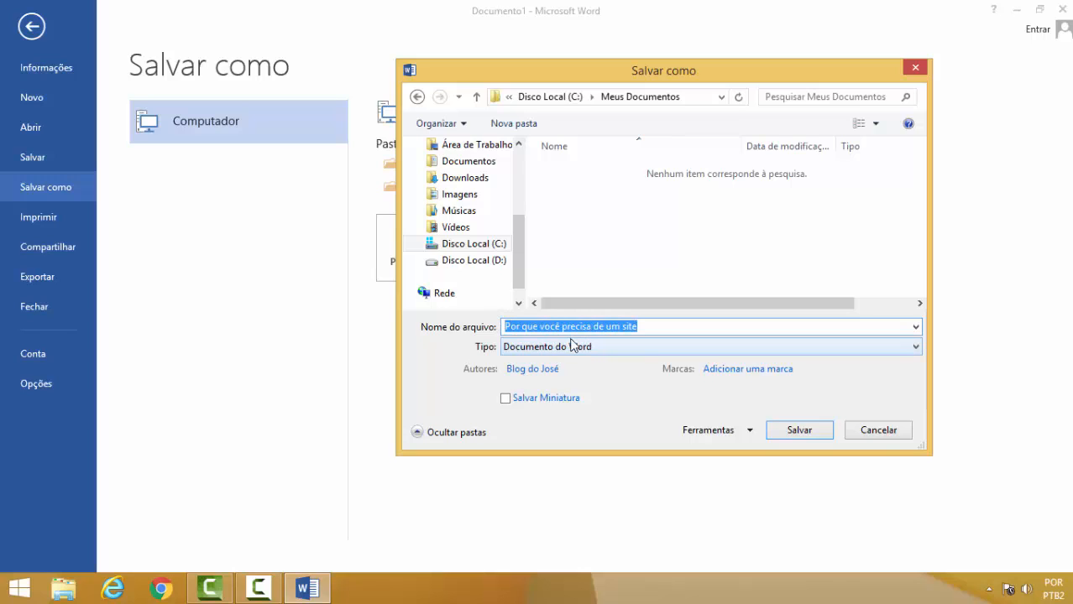
pyautogui.click(644, 326)
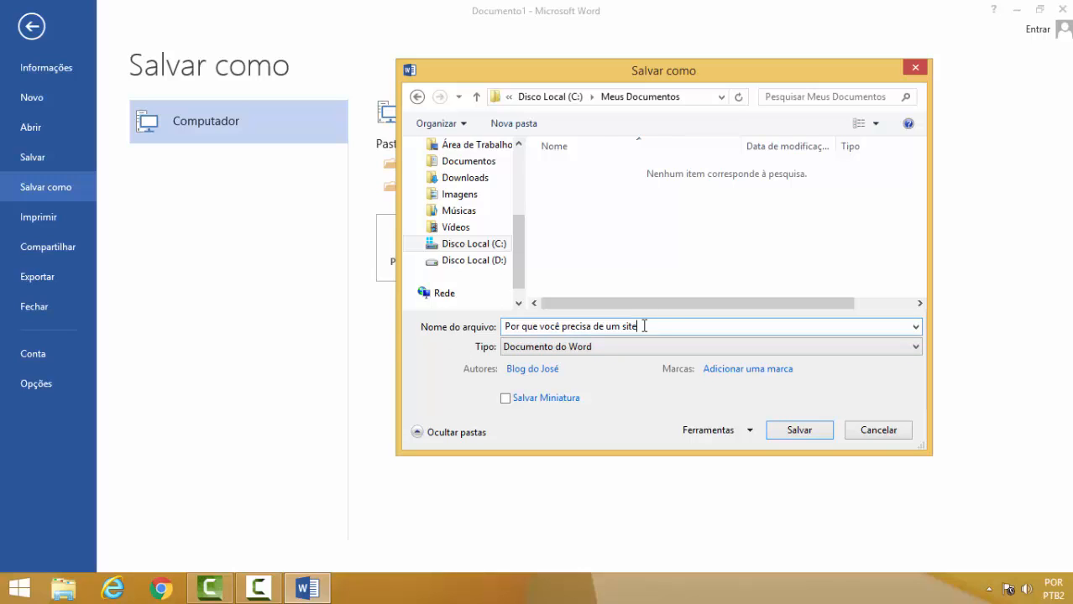
pyautogui.click(799, 430)
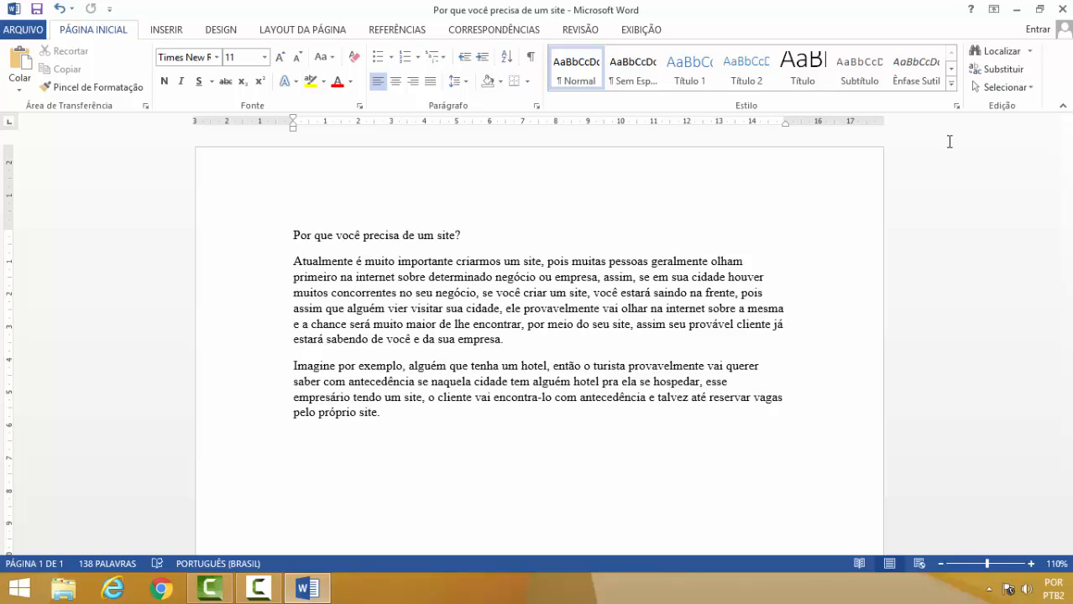
pyautogui.click(1063, 10)
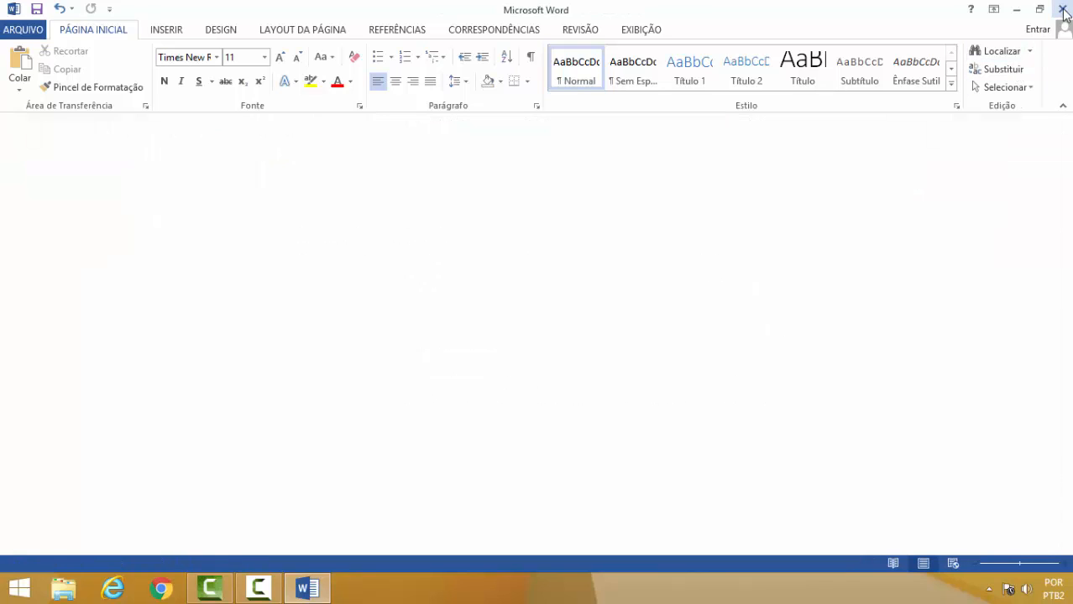
pyautogui.click(1063, 10)
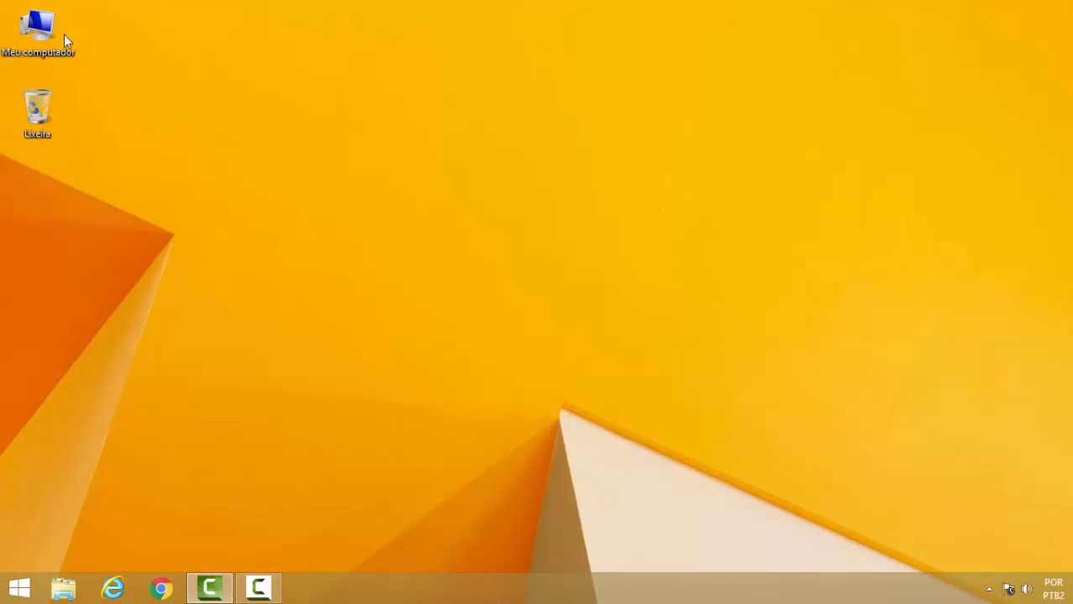
# Browse to Meus Documentos on Disco Local (C:) in File Explorer to inspect the saved document, widening the Tipo column.
pyautogui.doubleClick(35, 32)
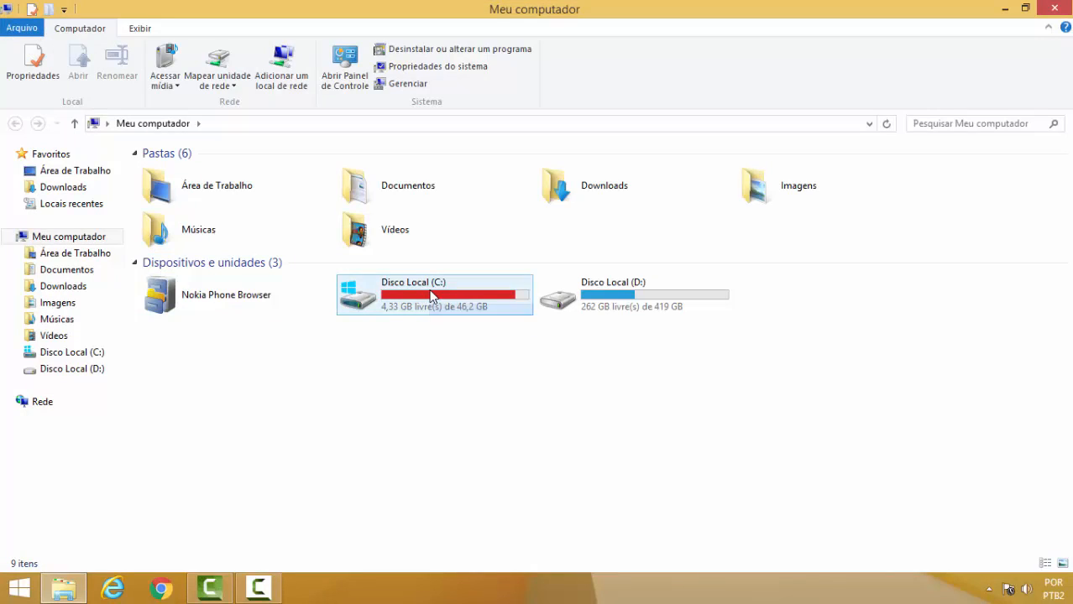
pyautogui.doubleClick(432, 295)
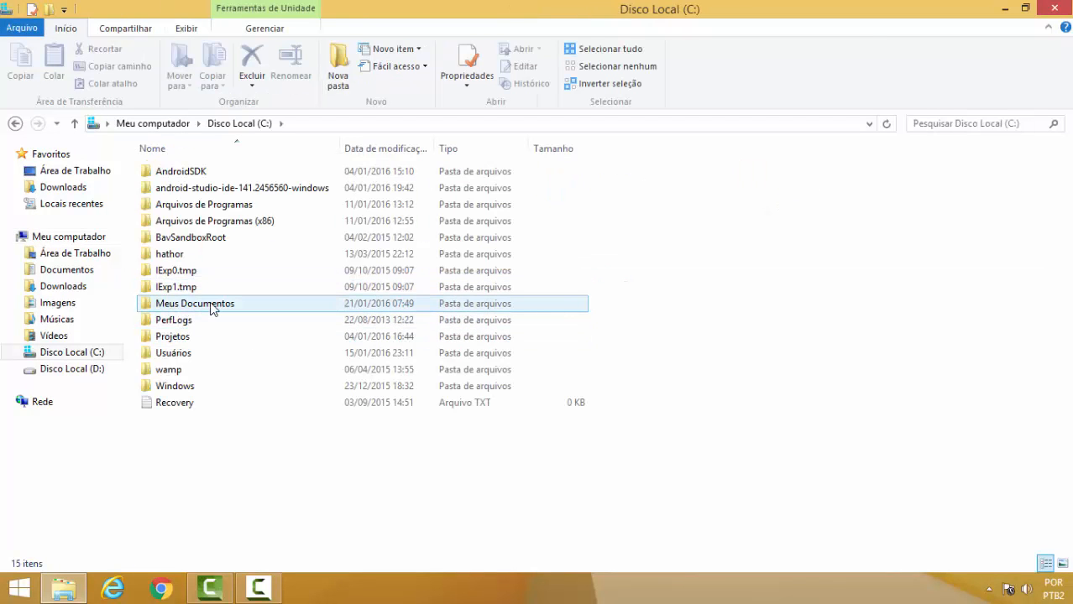
pyautogui.doubleClick(212, 309)
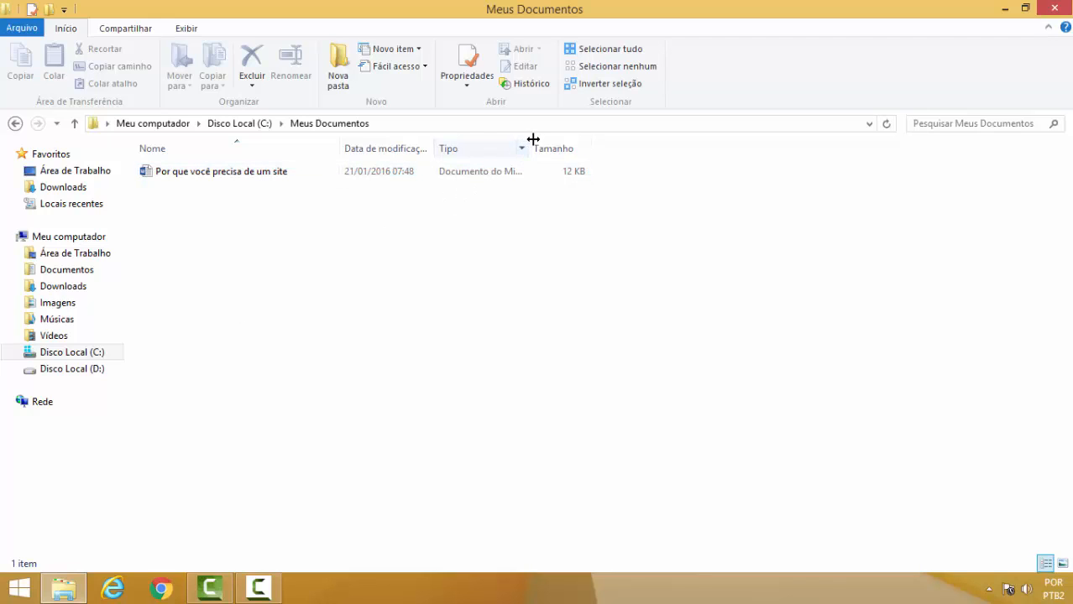
pyautogui.moveTo(531, 140); pyautogui.dragTo(647, 139)
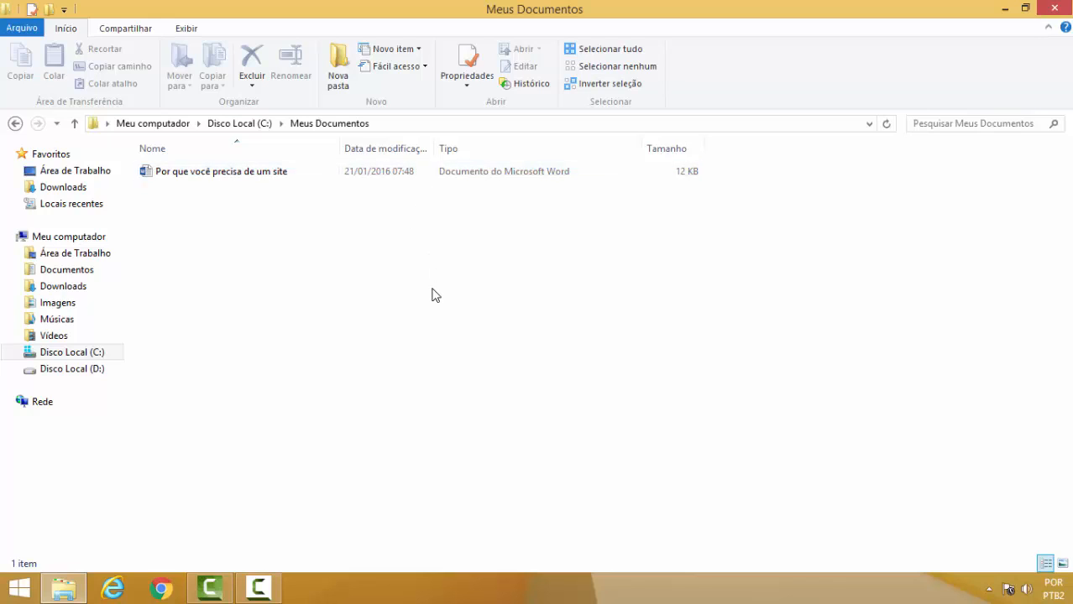
pyautogui.click(1055, 10)
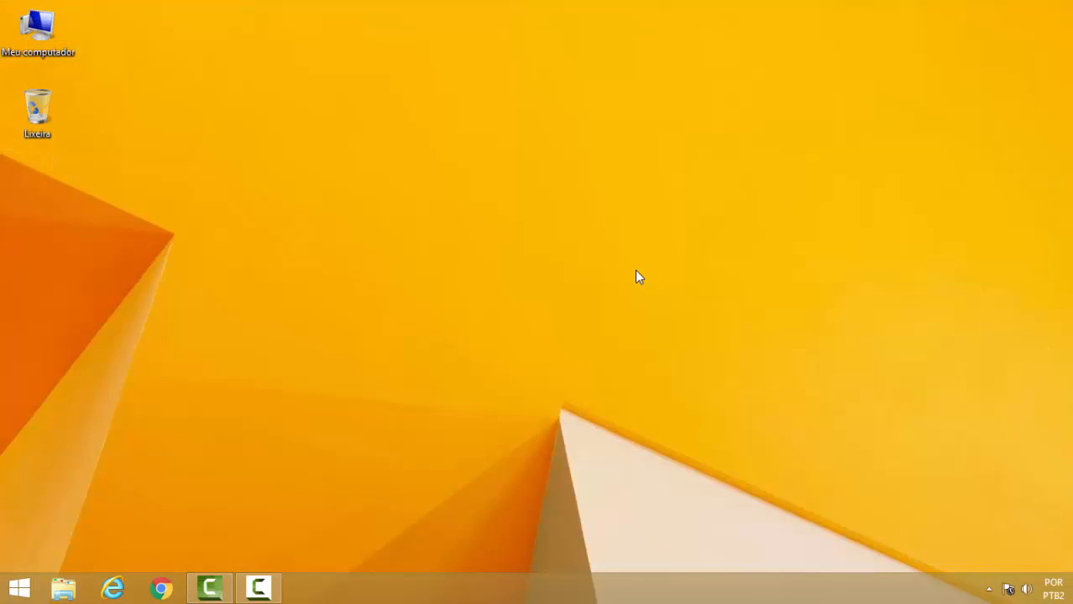